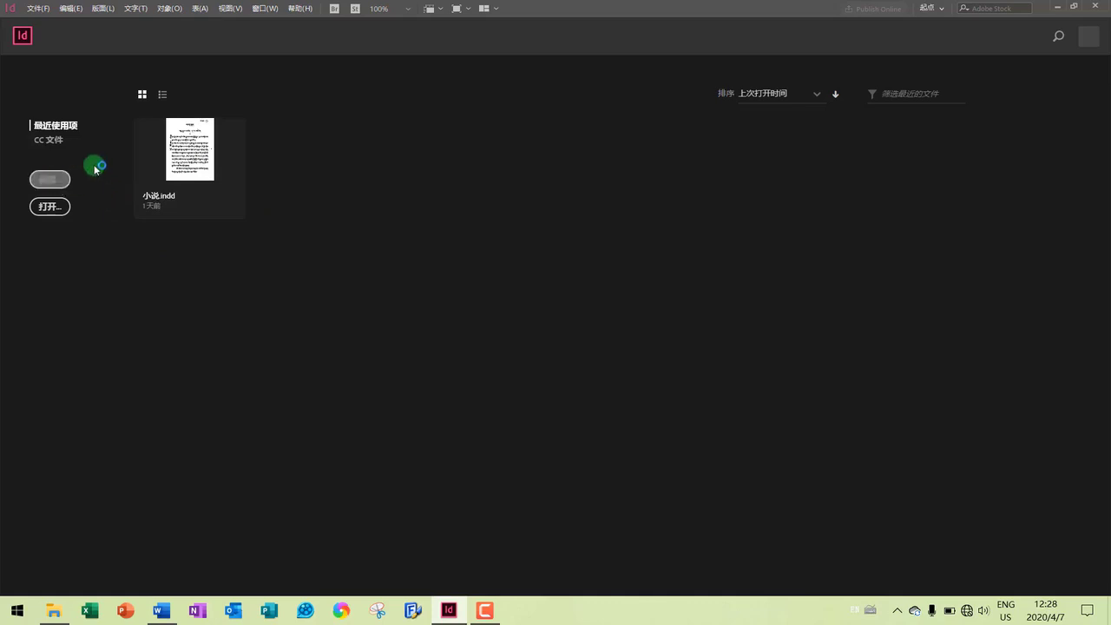
Start a new document and set its measurement unit to centimetres (厘米)
click(32, 10)
mouse_move(54, 26)
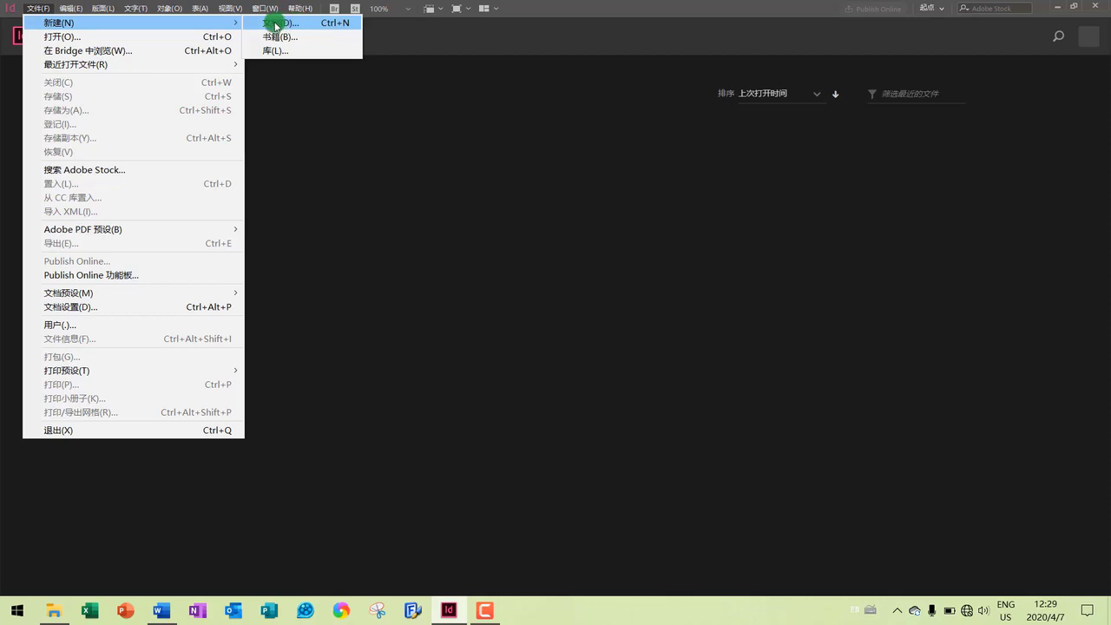
click(276, 23)
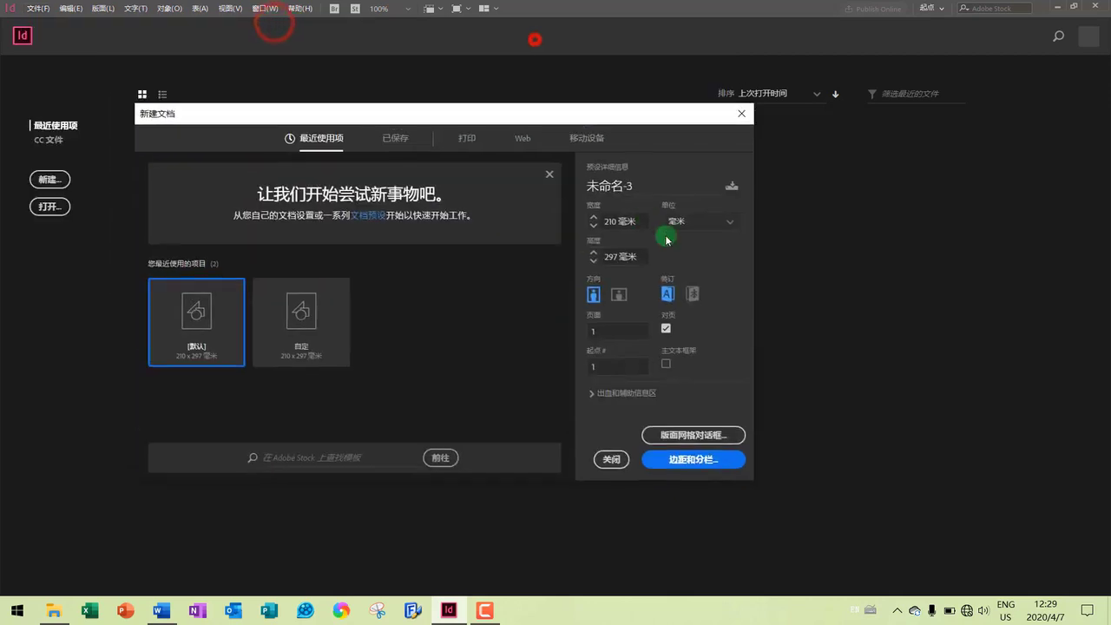
drag(404, 114, 425, 115)
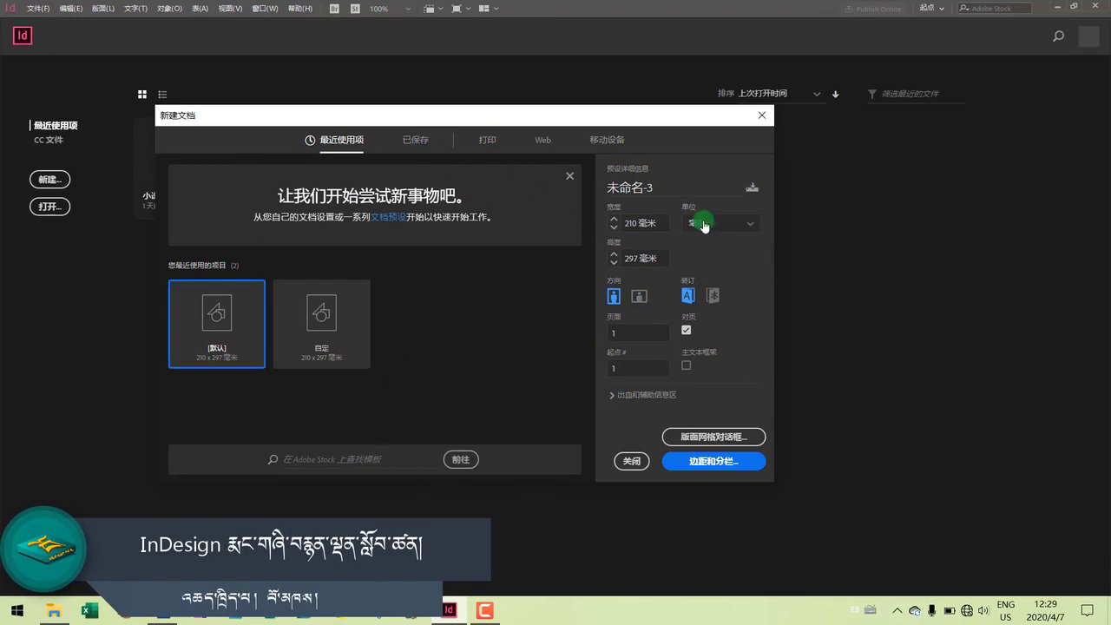
click(666, 189)
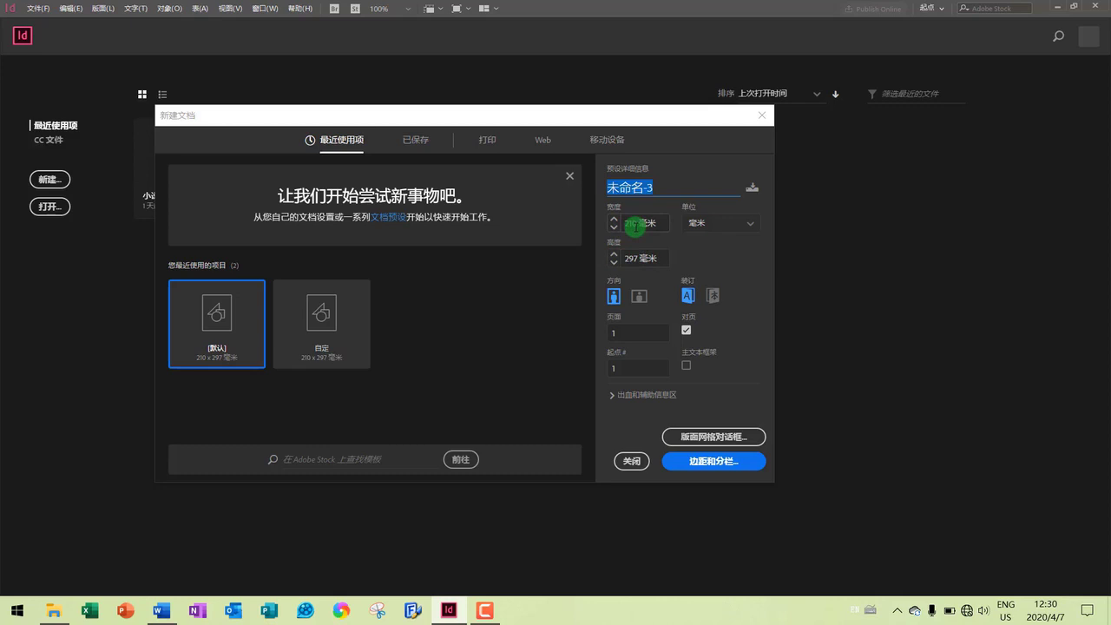
click(701, 223)
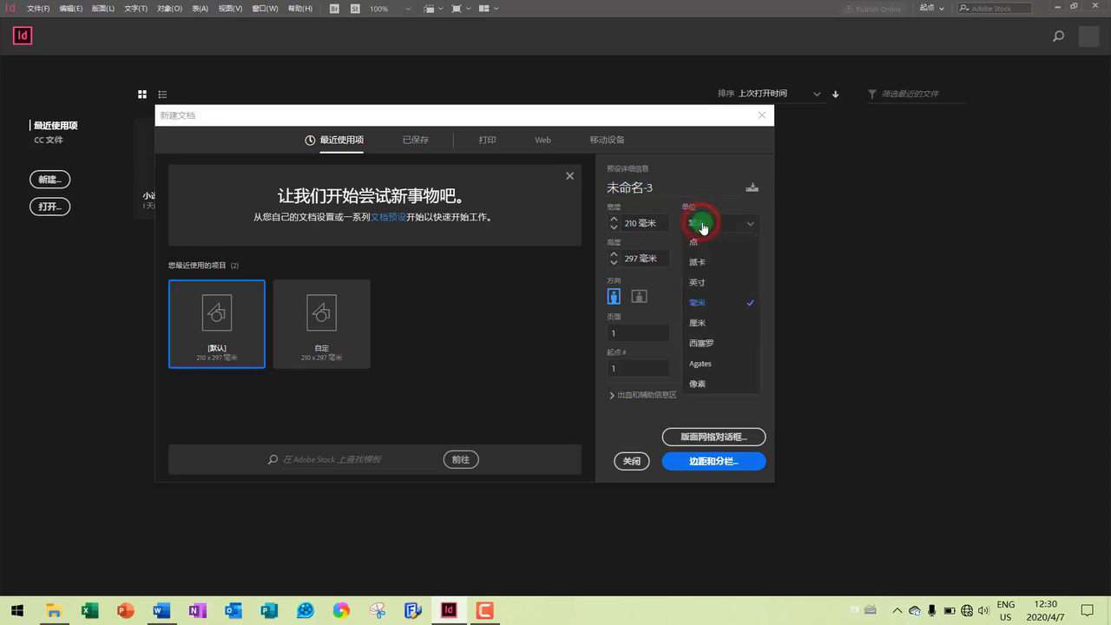
click(702, 325)
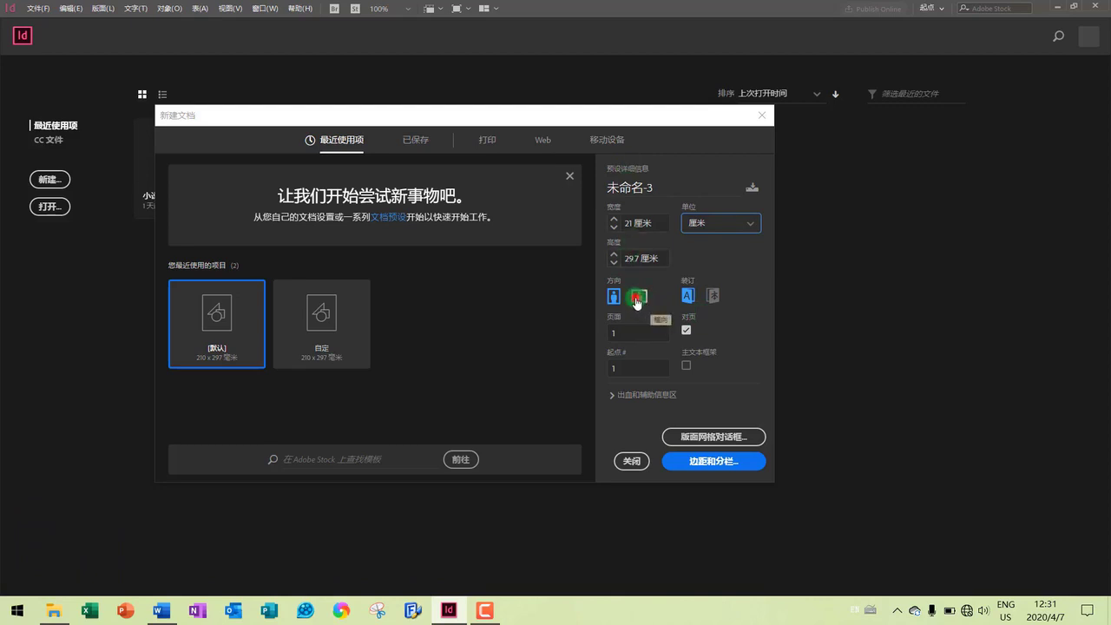
Try landscape orientation, return the page to portrait, and set the number of pages to 2
click(643, 300)
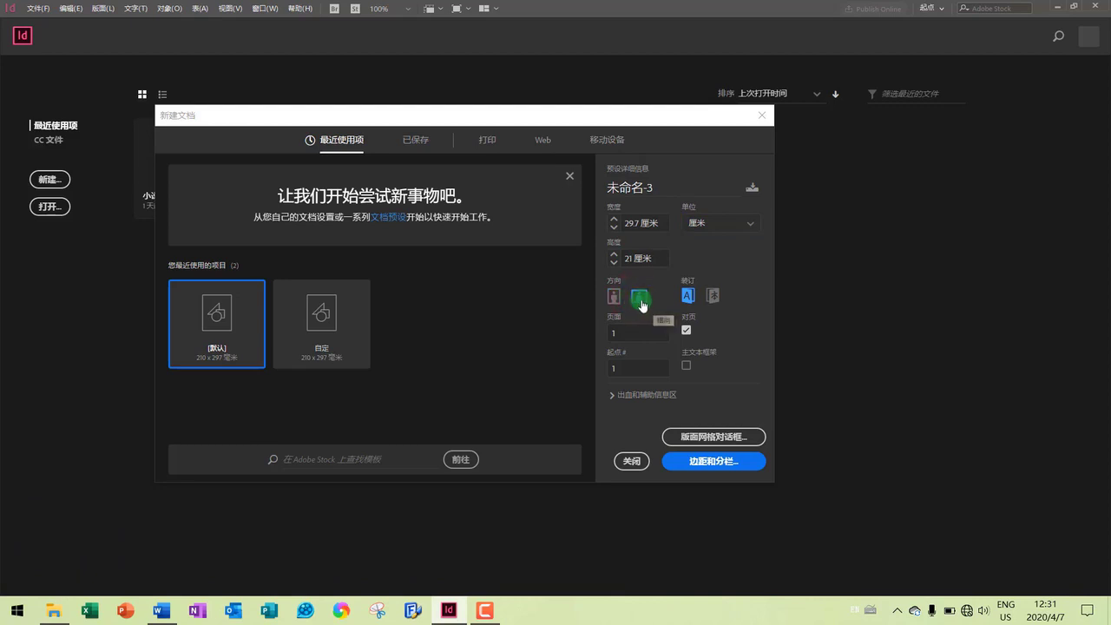
click(612, 298)
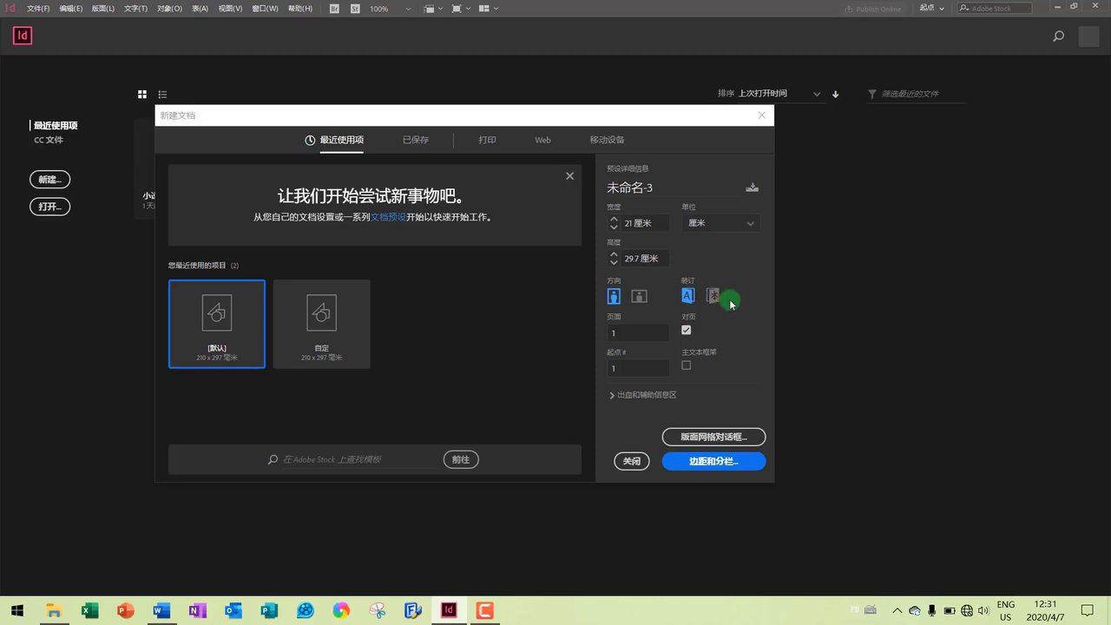
click(685, 330)
click(624, 332)
double_click(630, 335)
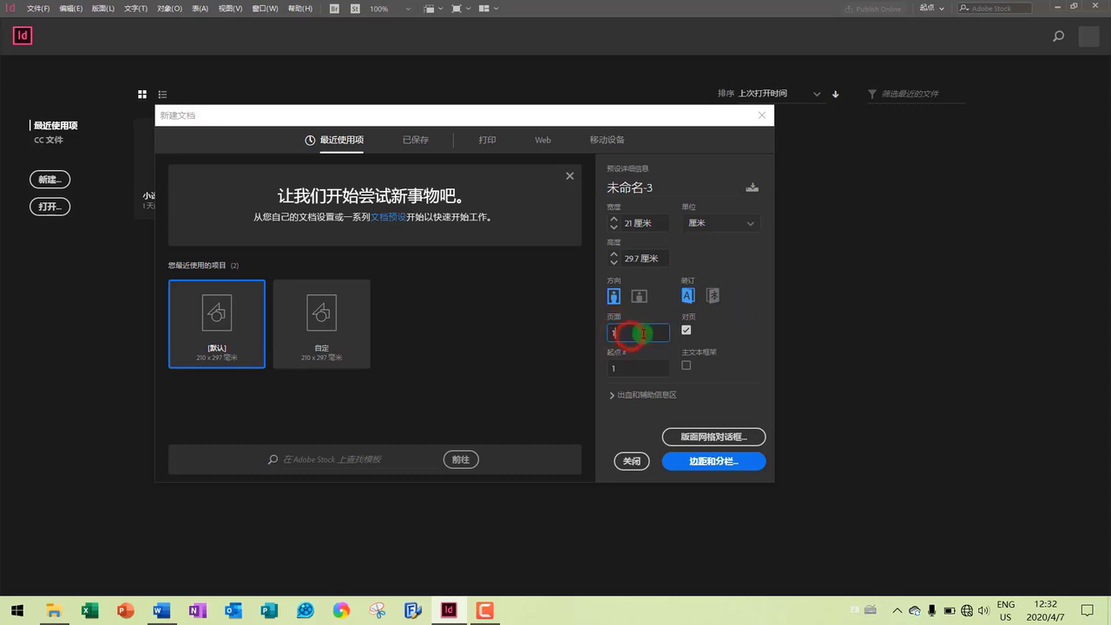
click(643, 333)
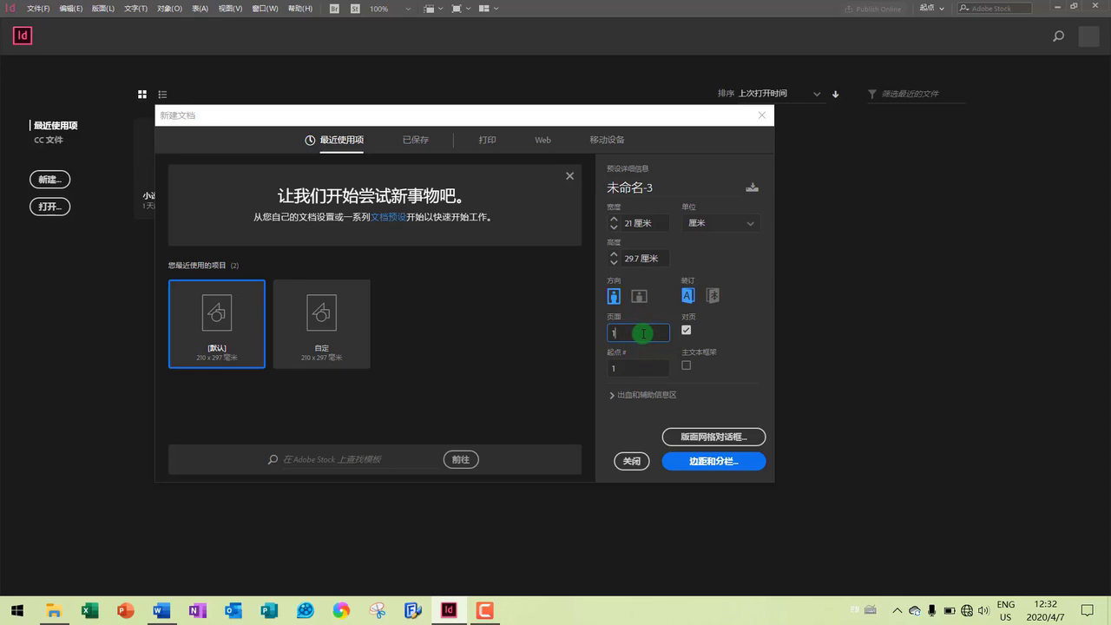
drag(643, 334, 619, 335)
click(631, 336)
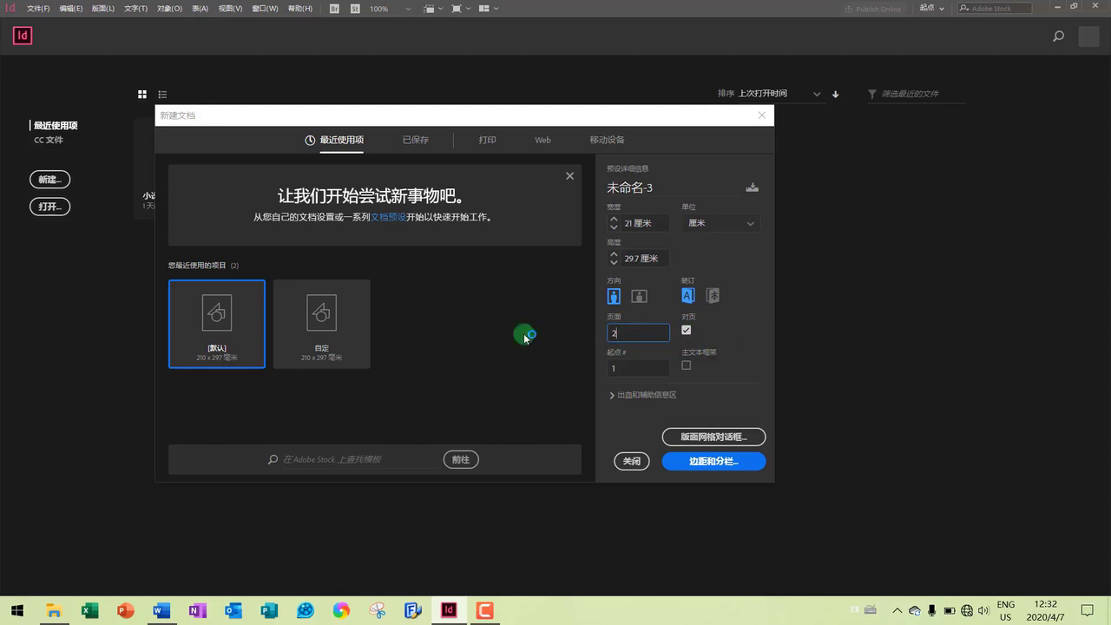
Examine the bleed and slug settings (出血和辅助信息区) of the new document
click(612, 397)
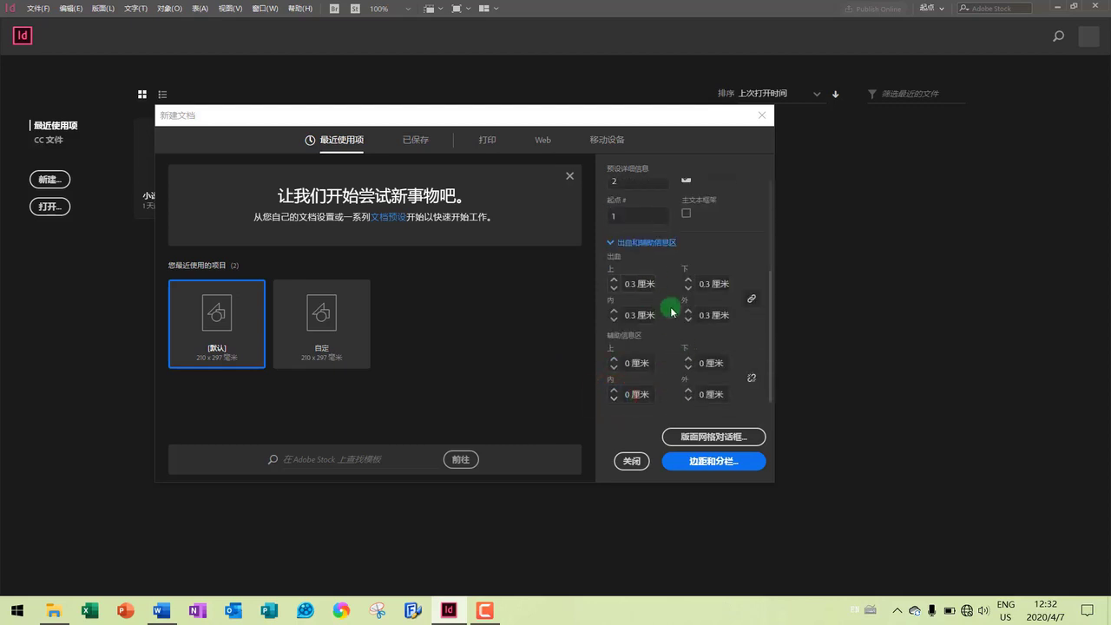
click(757, 299)
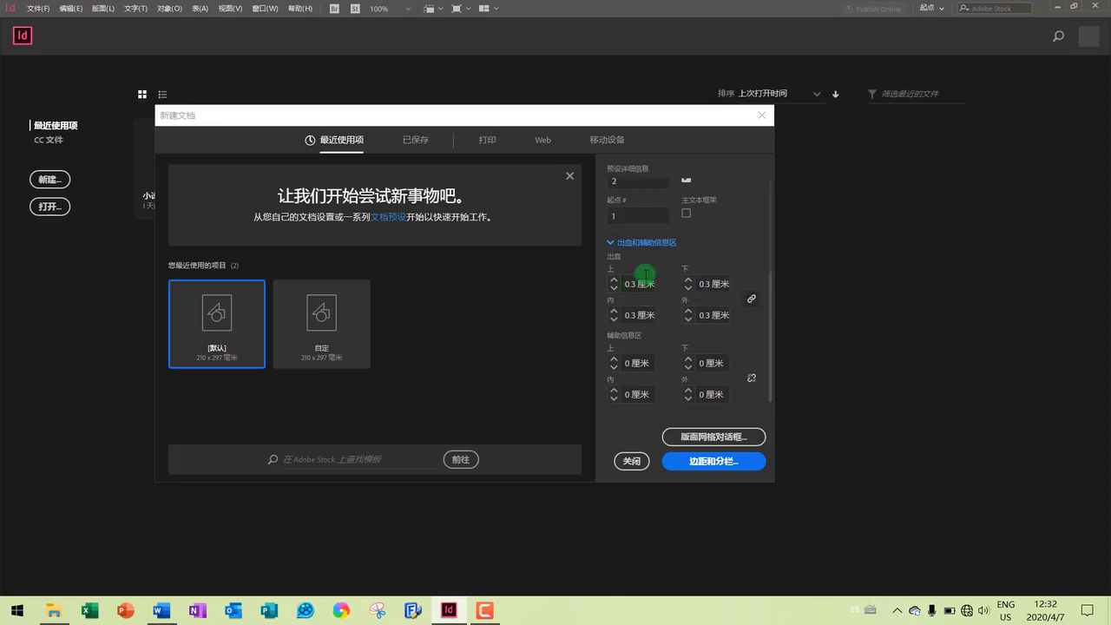
click(608, 243)
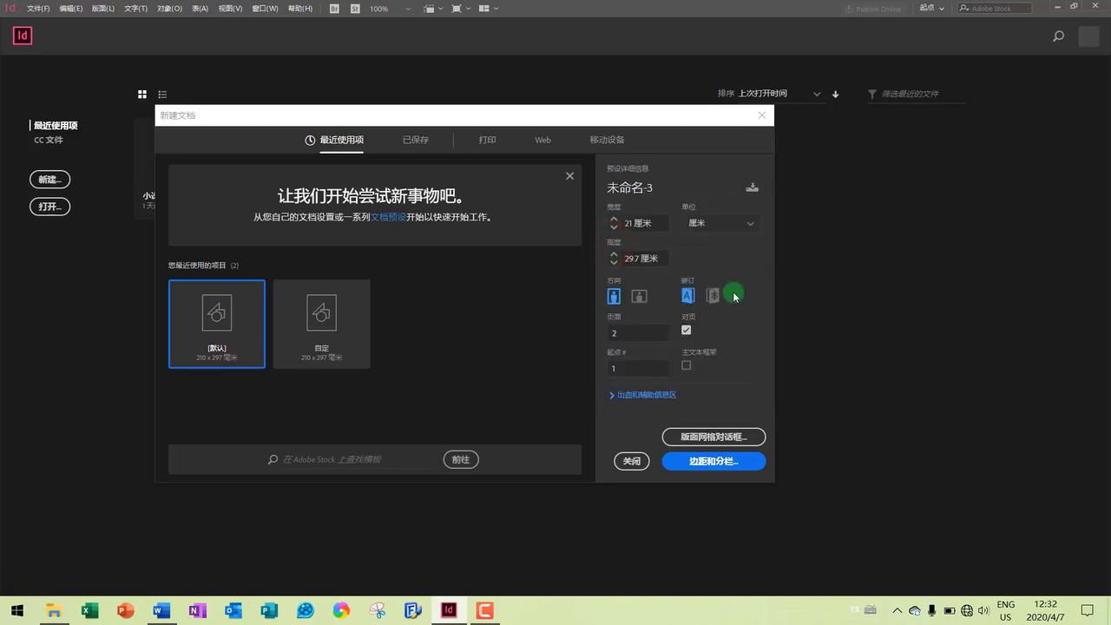
Save the current page settings as a document preset named 已保存 1
double_click(659, 187)
double_click(658, 187)
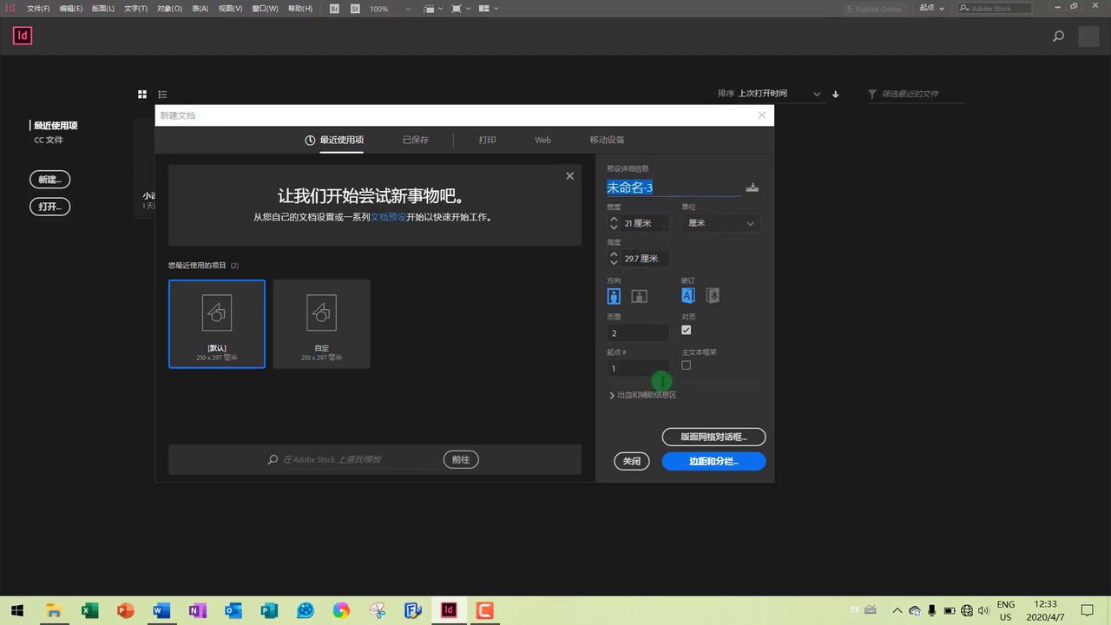
click(754, 189)
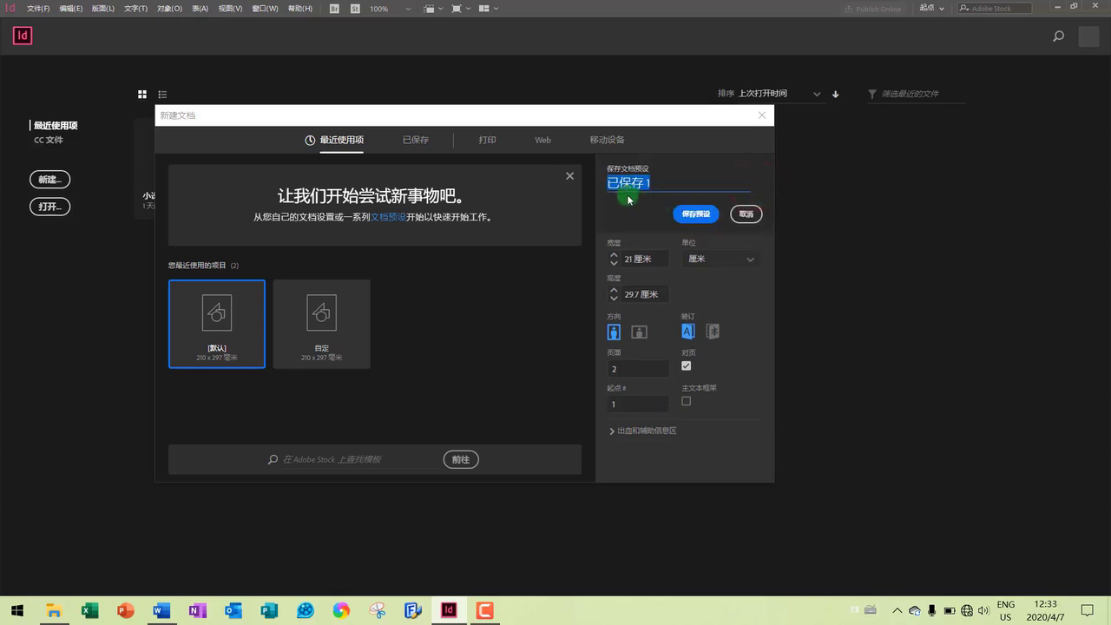
click(698, 215)
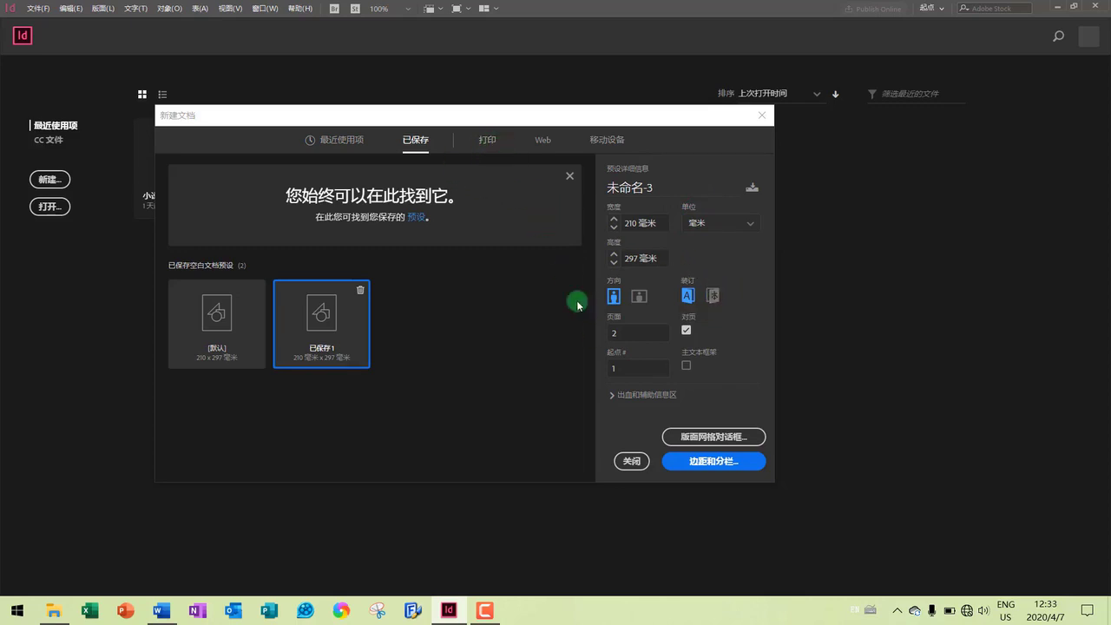
Look through the blank document presets for print and web, and then the saved ones
click(491, 142)
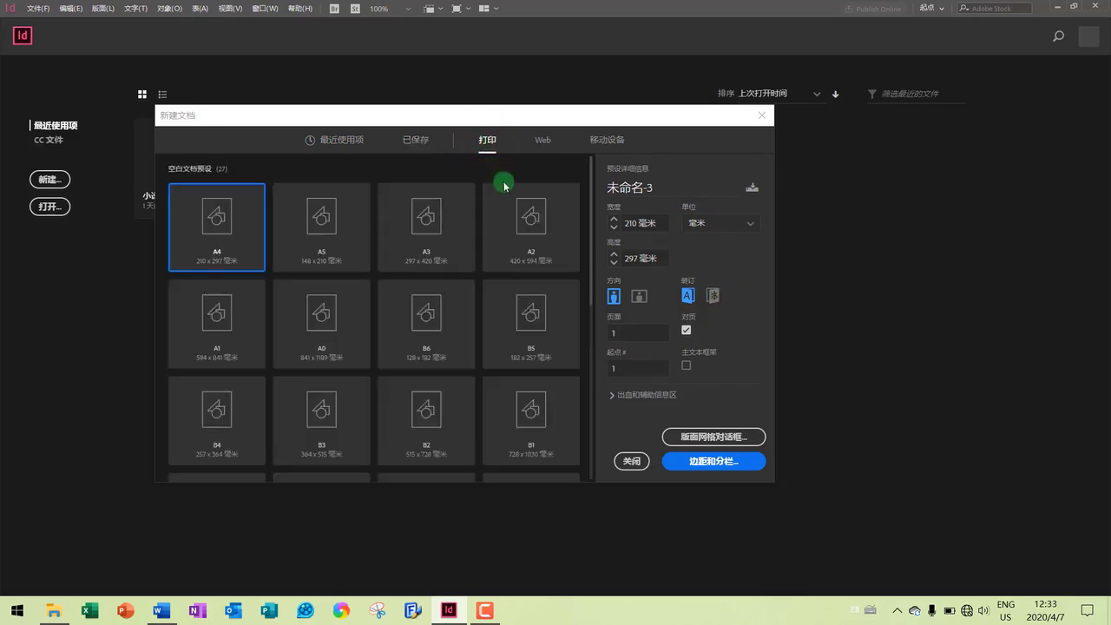
click(538, 141)
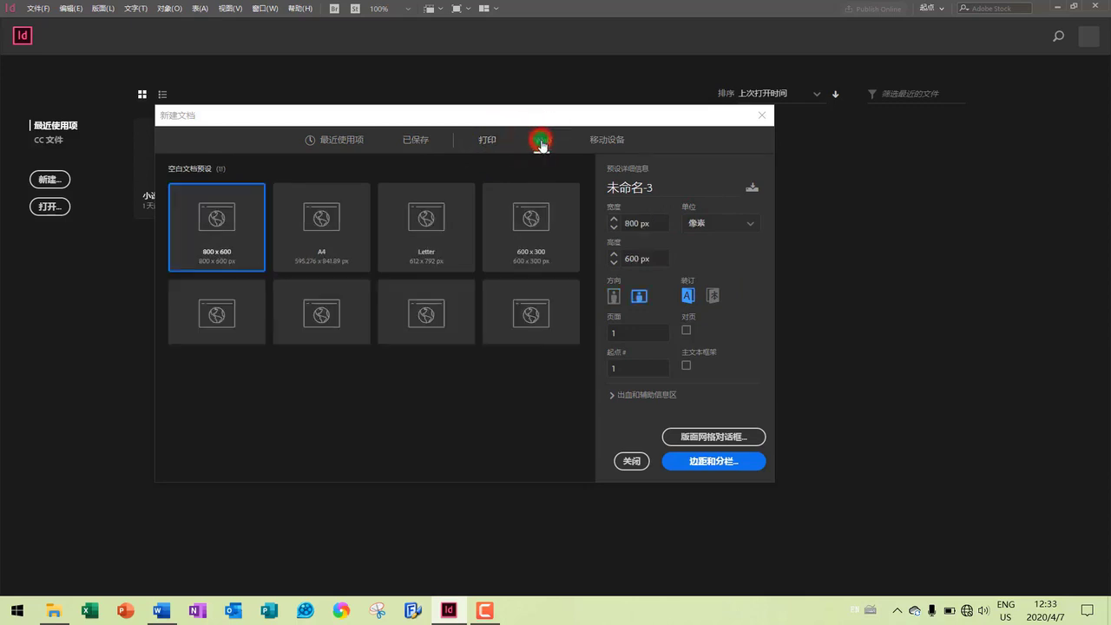
click(412, 142)
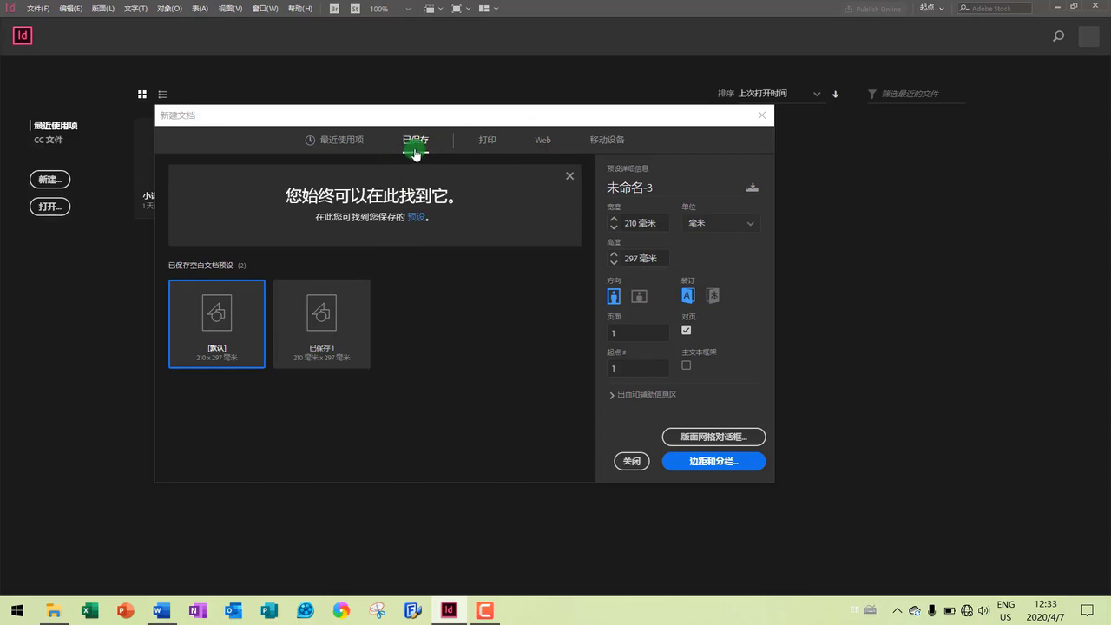
Choose the saved preset 已保存 1 with centimetres as the unit and proceed to the document's margins and columns
click(217, 313)
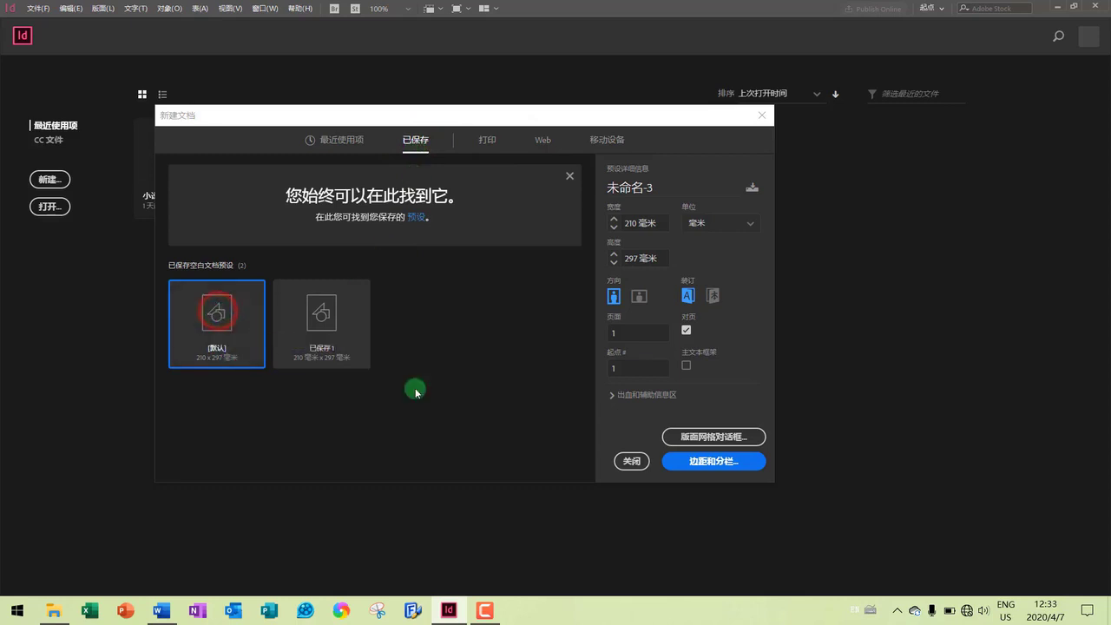
click(717, 328)
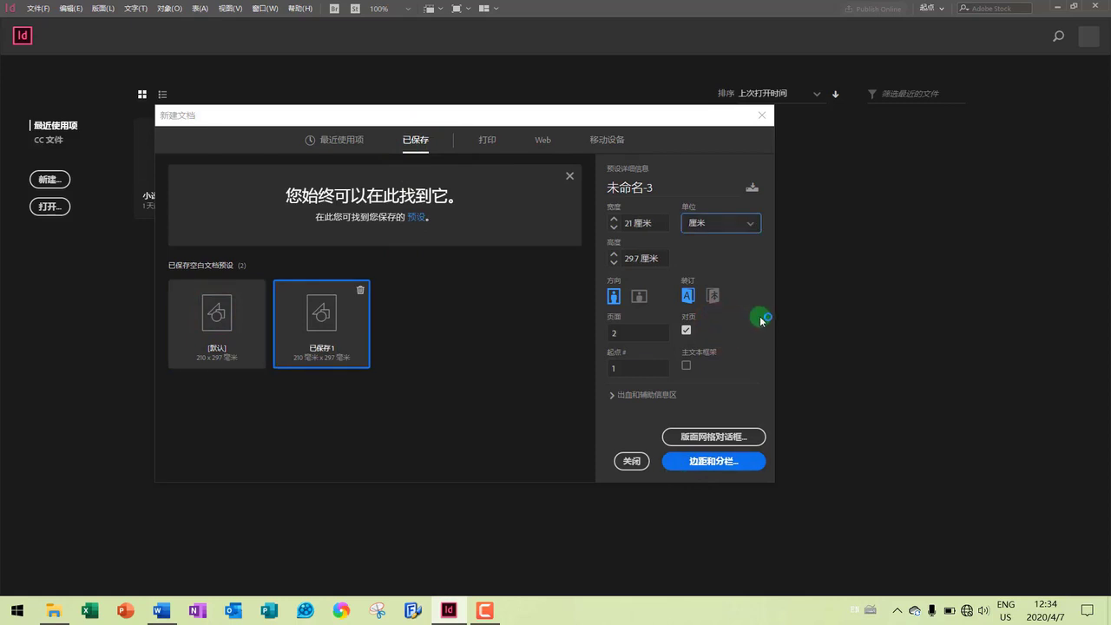
click(703, 466)
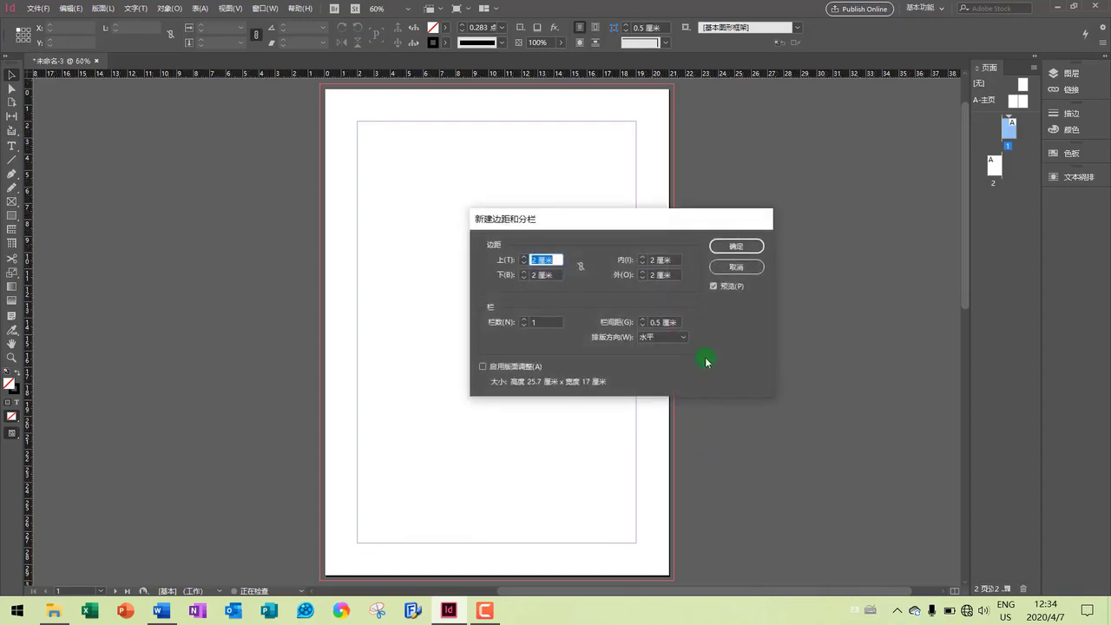
drag(558, 219, 546, 248)
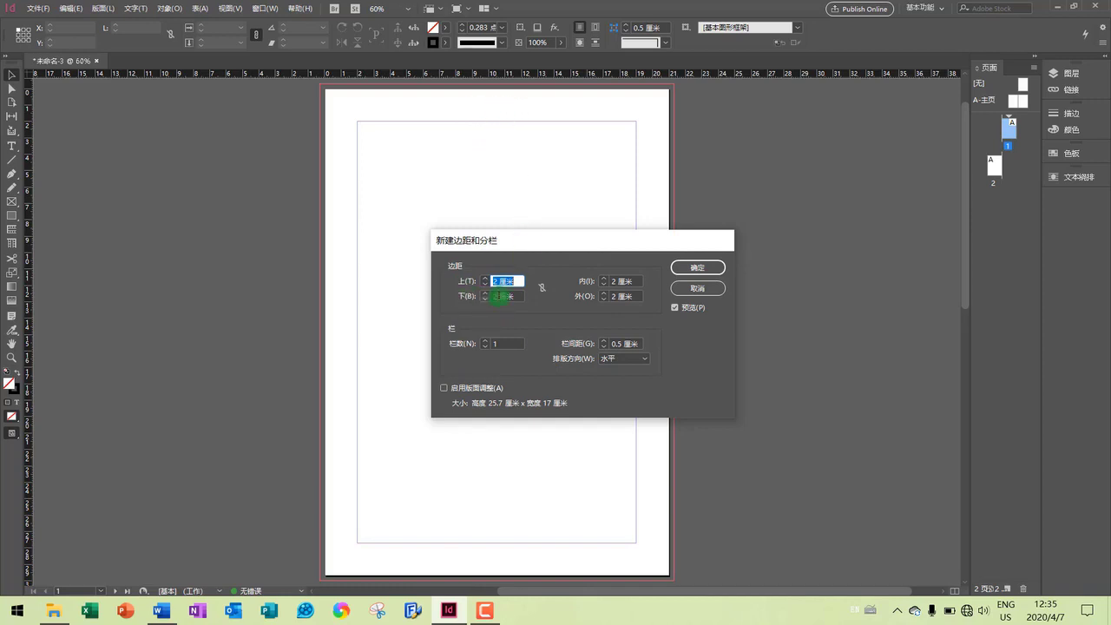
Try a 4 cm inside margin and a 4 cm outside margin, returning each to 2 cm
click(606, 282)
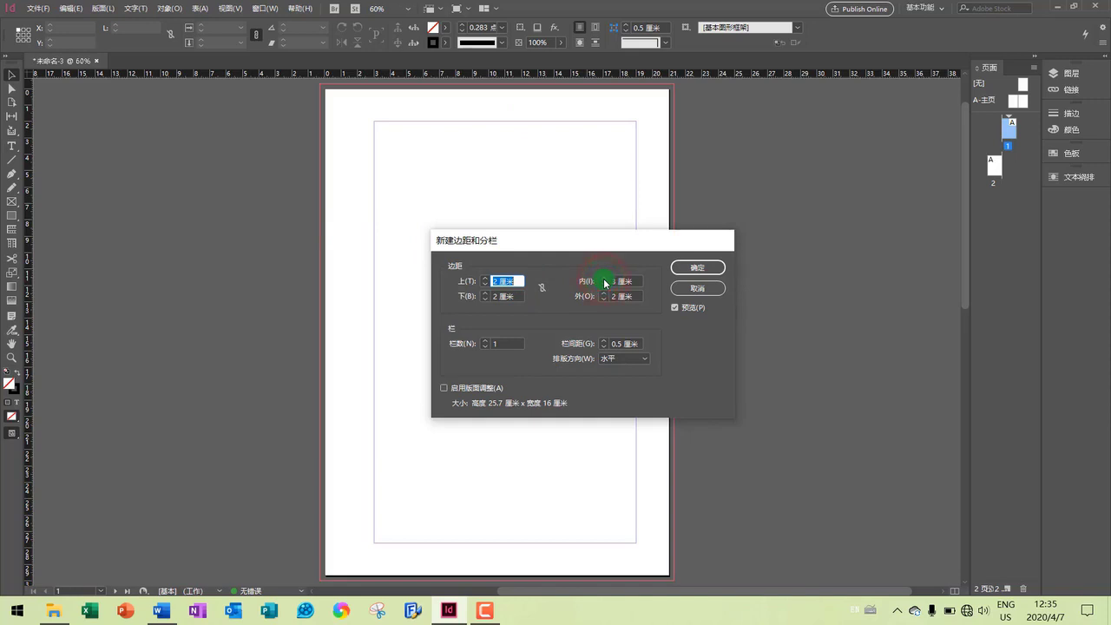
click(605, 282)
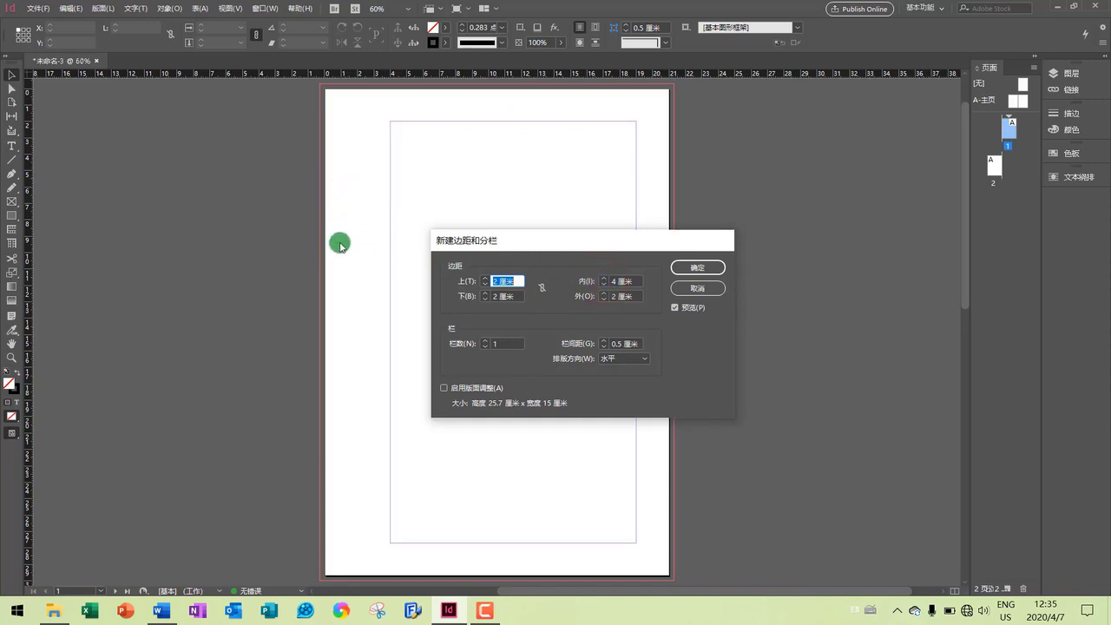
click(603, 285)
click(604, 284)
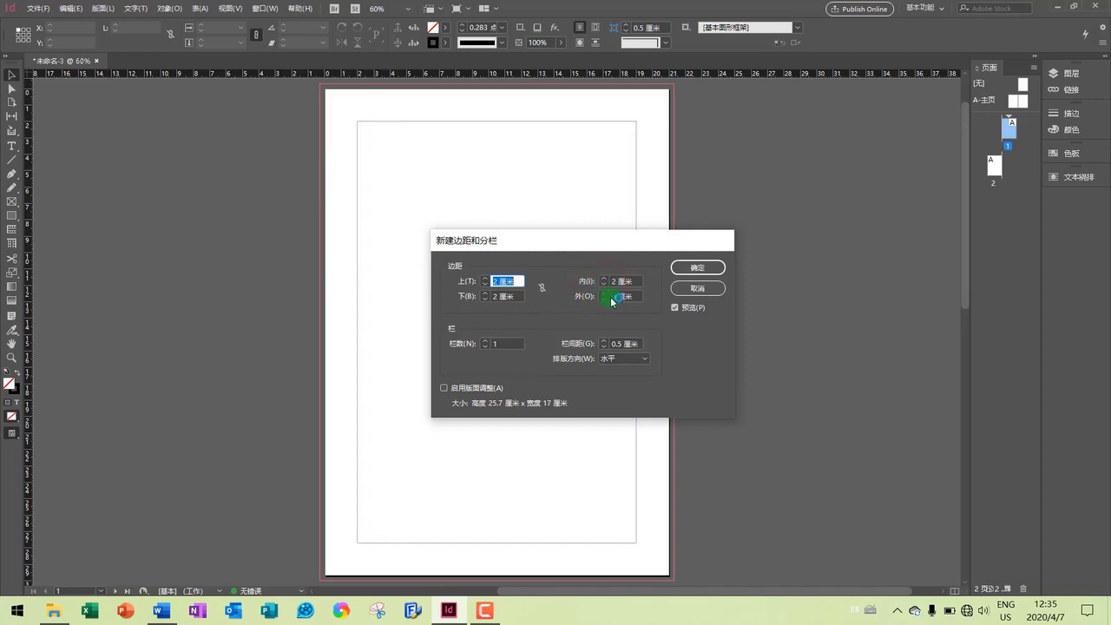
click(603, 292)
click(603, 293)
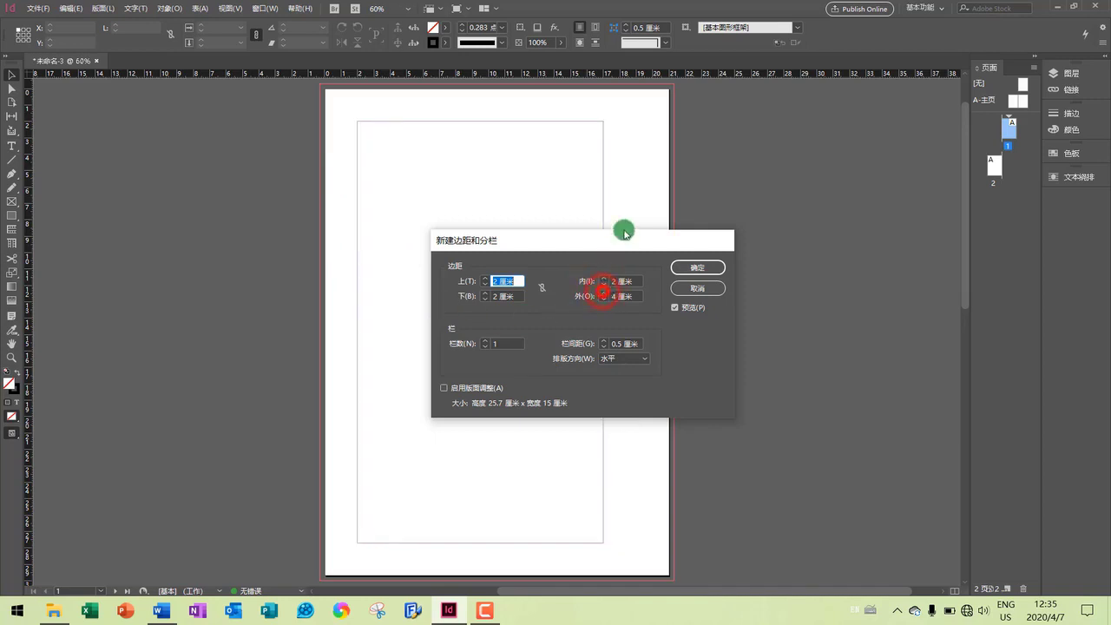
click(605, 300)
click(606, 299)
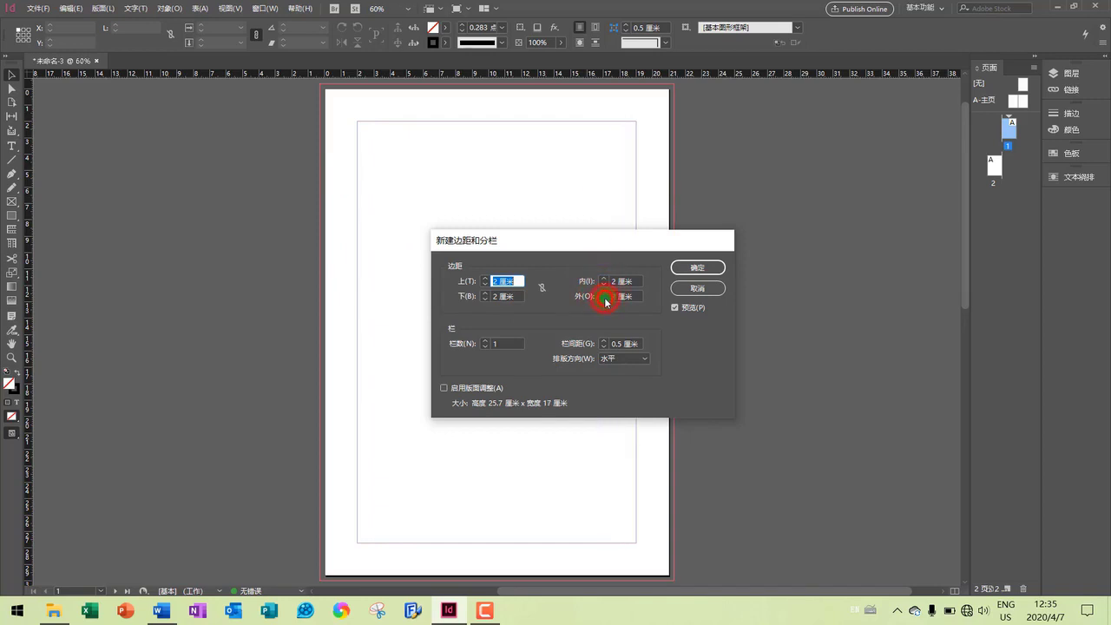
Link the four margins and set them all to 3 cm
click(542, 290)
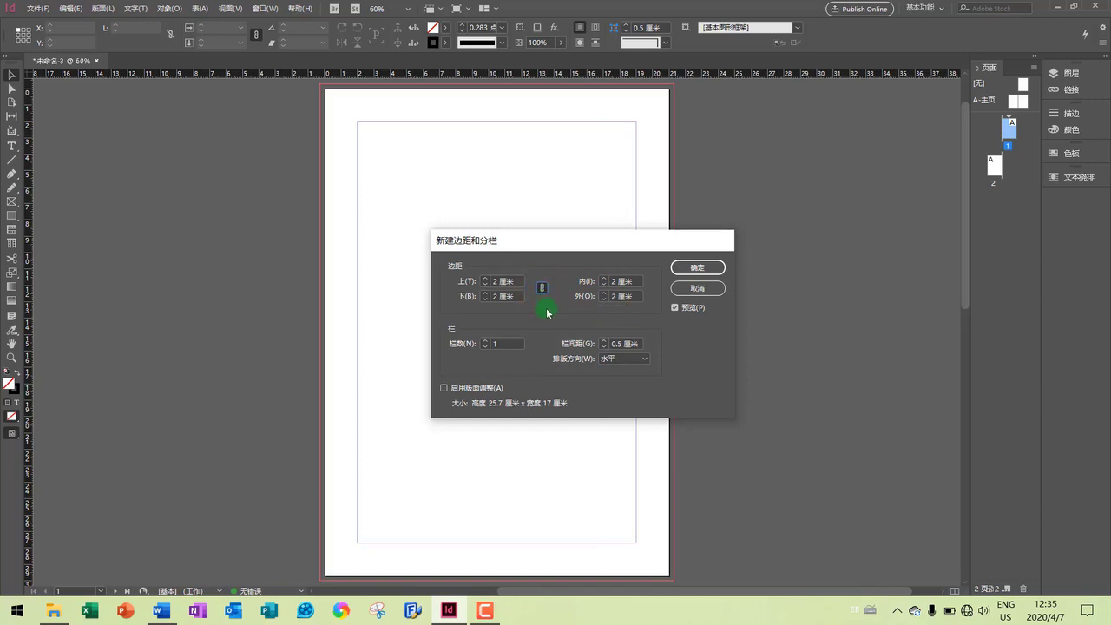
click(500, 282)
double_click(500, 281)
click(502, 296)
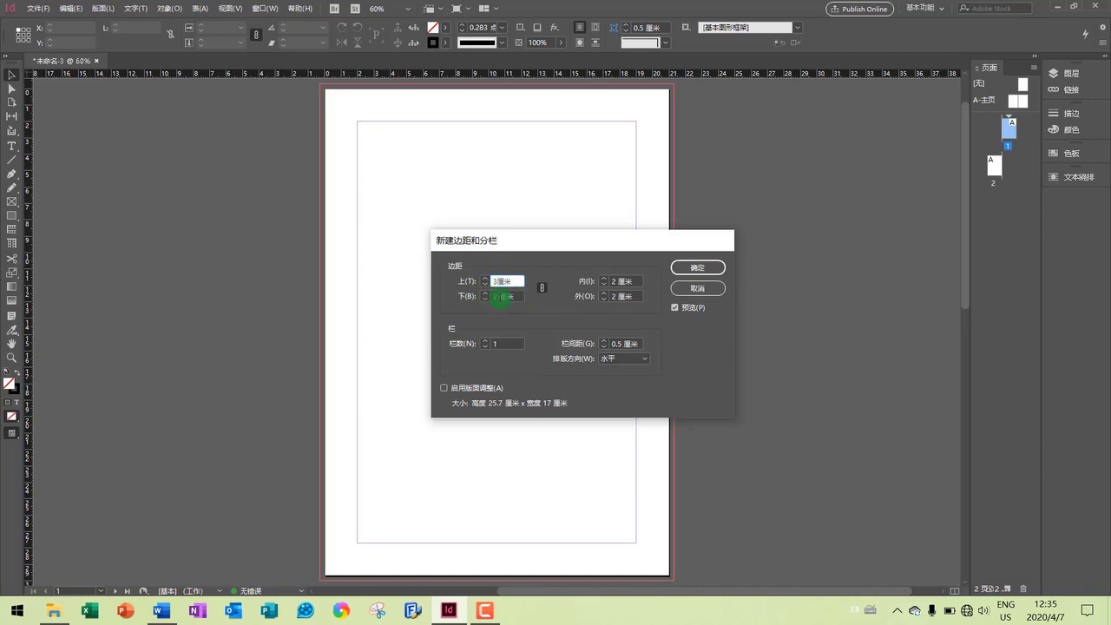
double_click(503, 296)
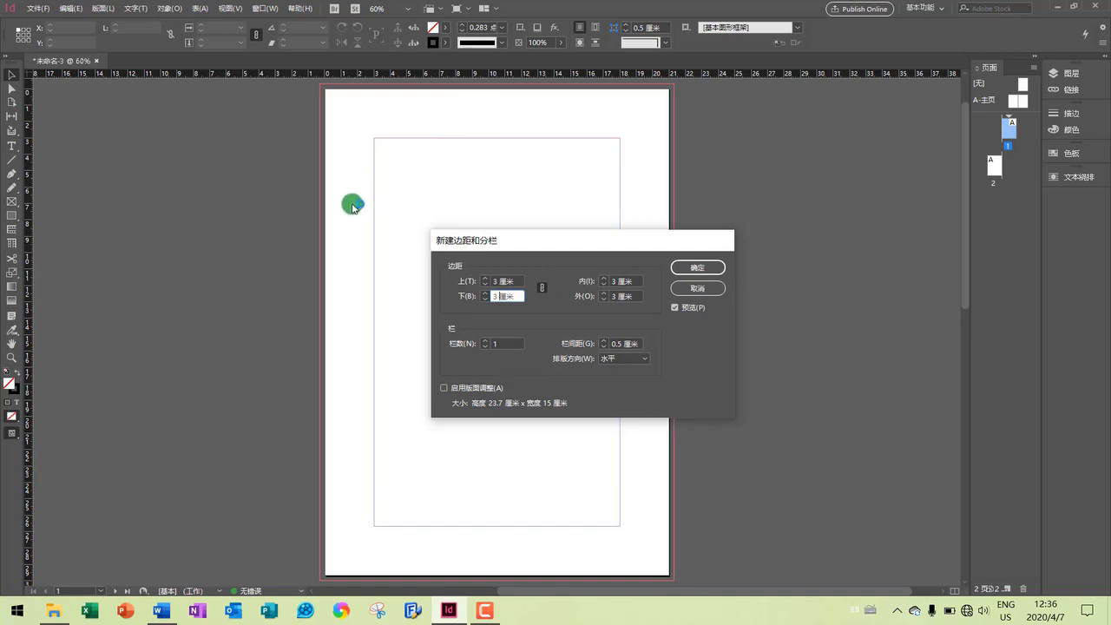
Unlink the margins and set the inside and outside margins to 2 cm
click(543, 290)
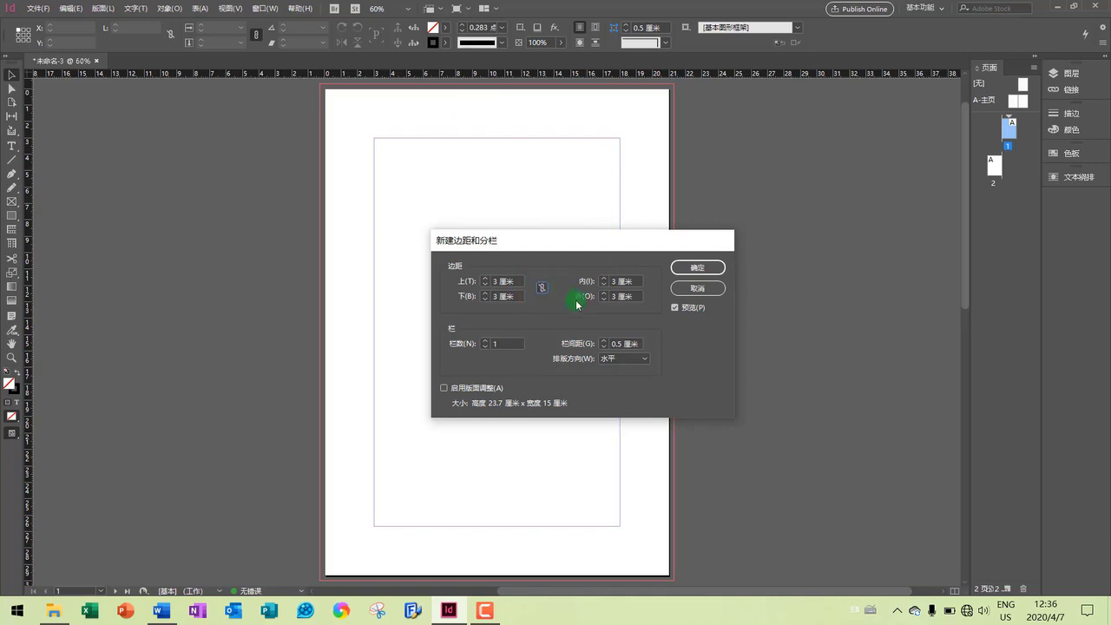
double_click(615, 281)
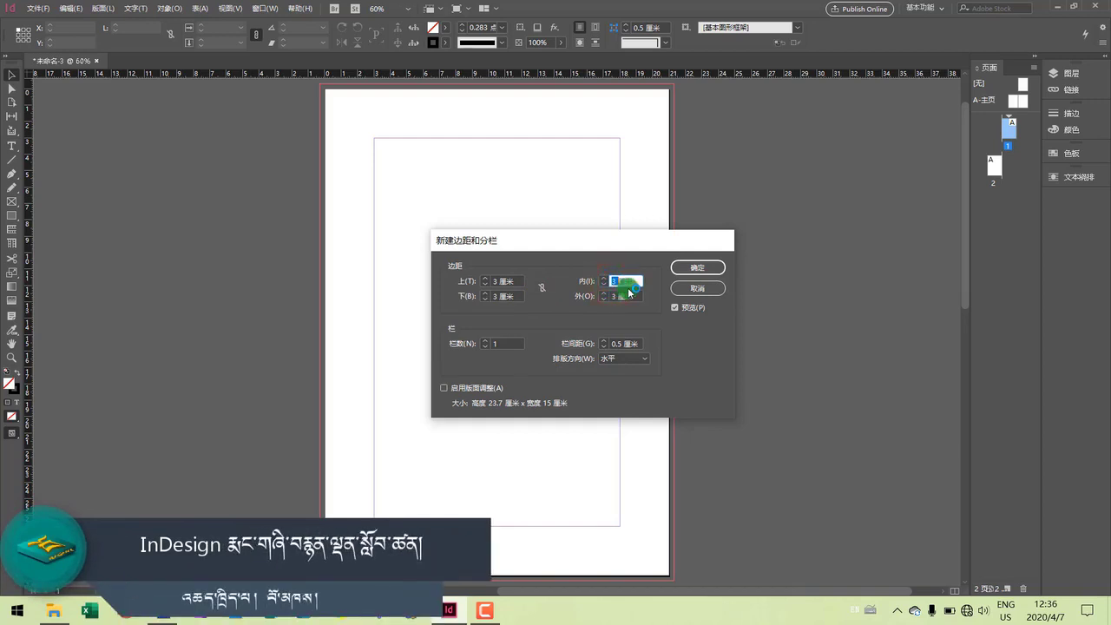
key(Tab)
text(2)
key(Tab)
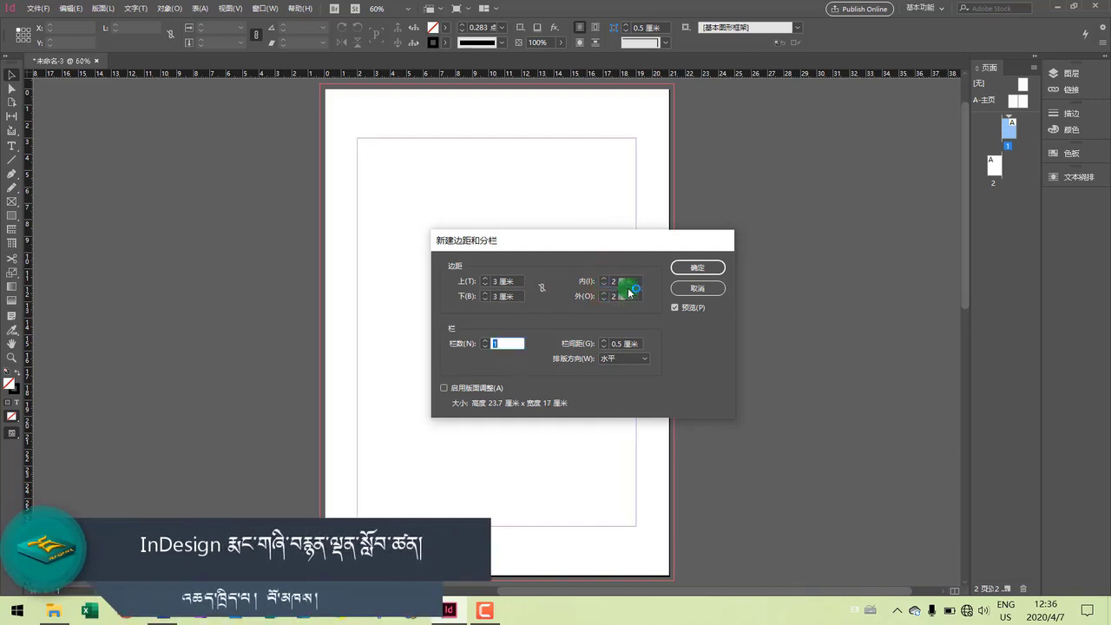
Set the bottom margin to 2 cm and move the margins and columns dialog clear of the page
double_click(499, 303)
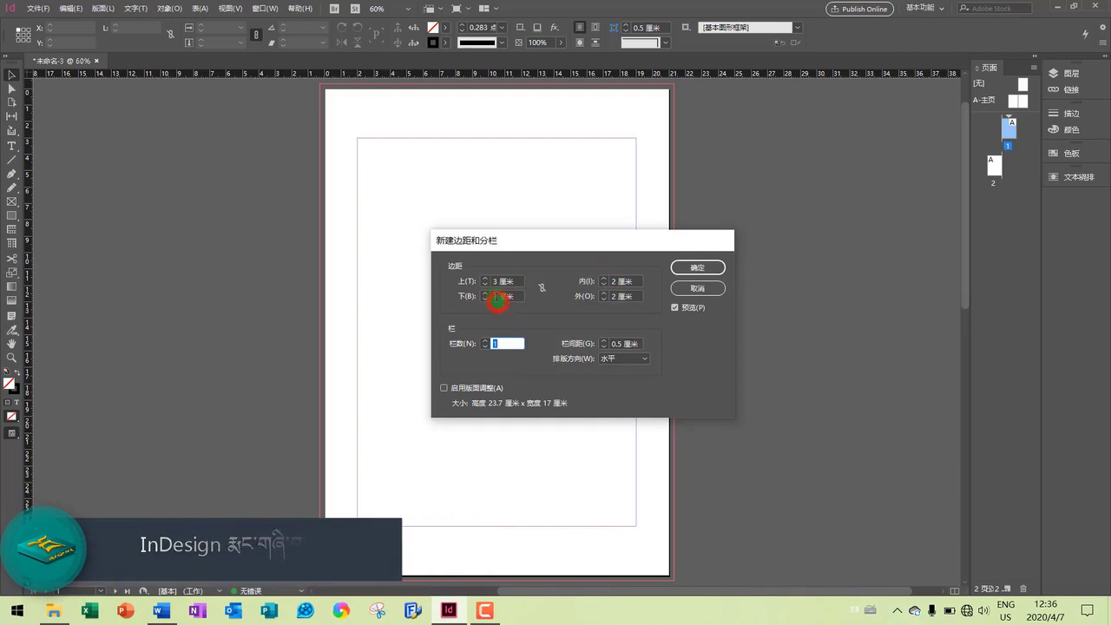
text(2)
click(514, 376)
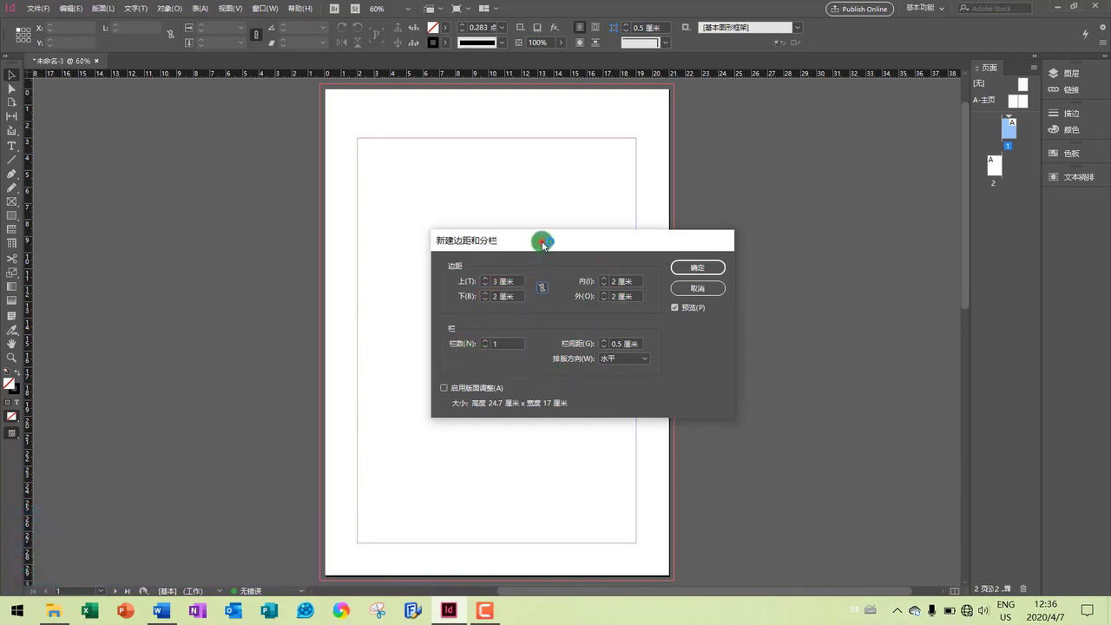
drag(540, 241, 762, 229)
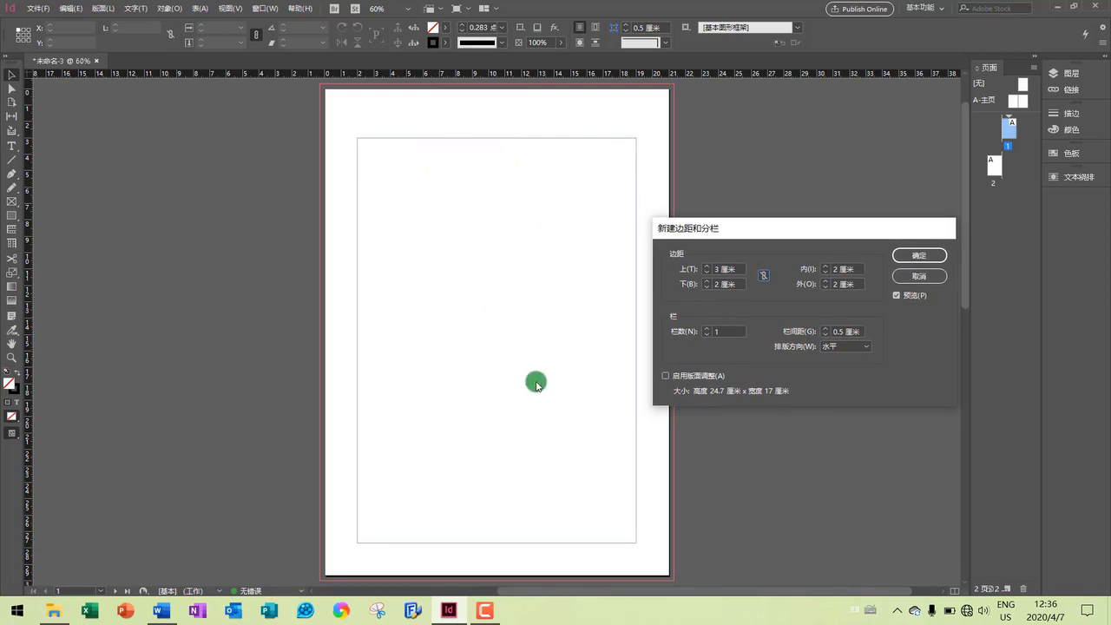
Divide the page into 2 columns and set the column gutter to 1 cm after trying a wider gutter
click(708, 329)
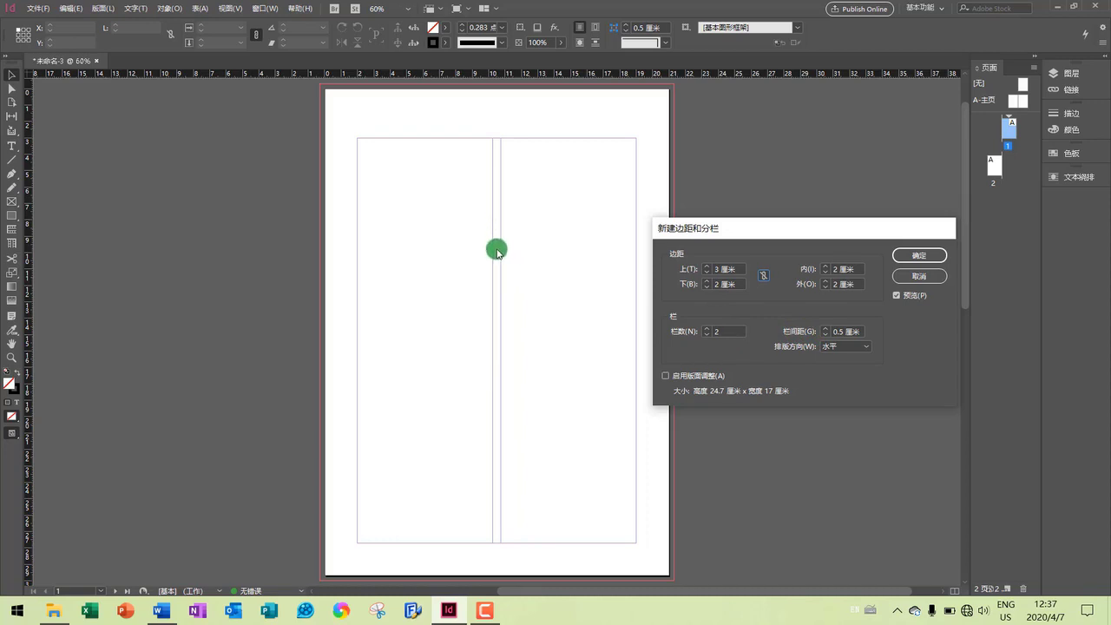
click(825, 330)
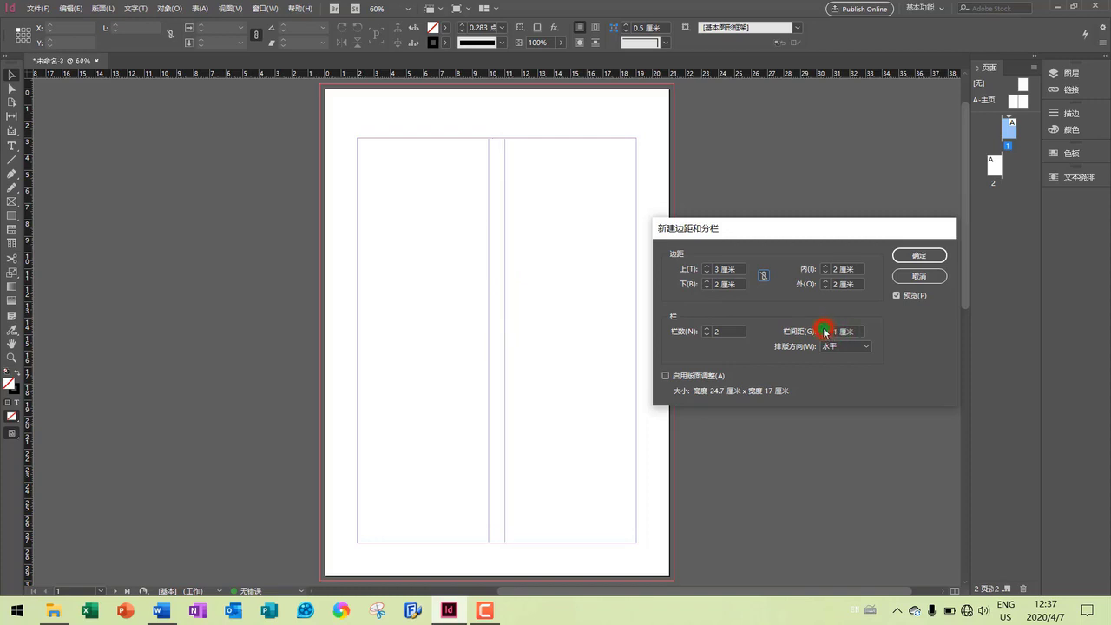
click(825, 330)
click(825, 330)
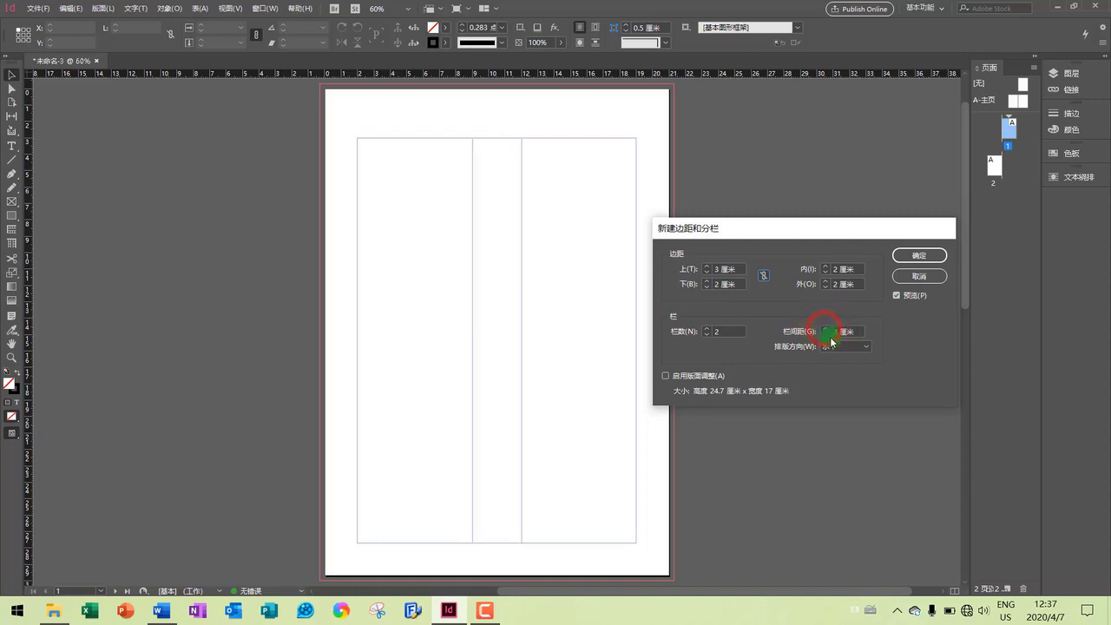
click(825, 336)
click(825, 336)
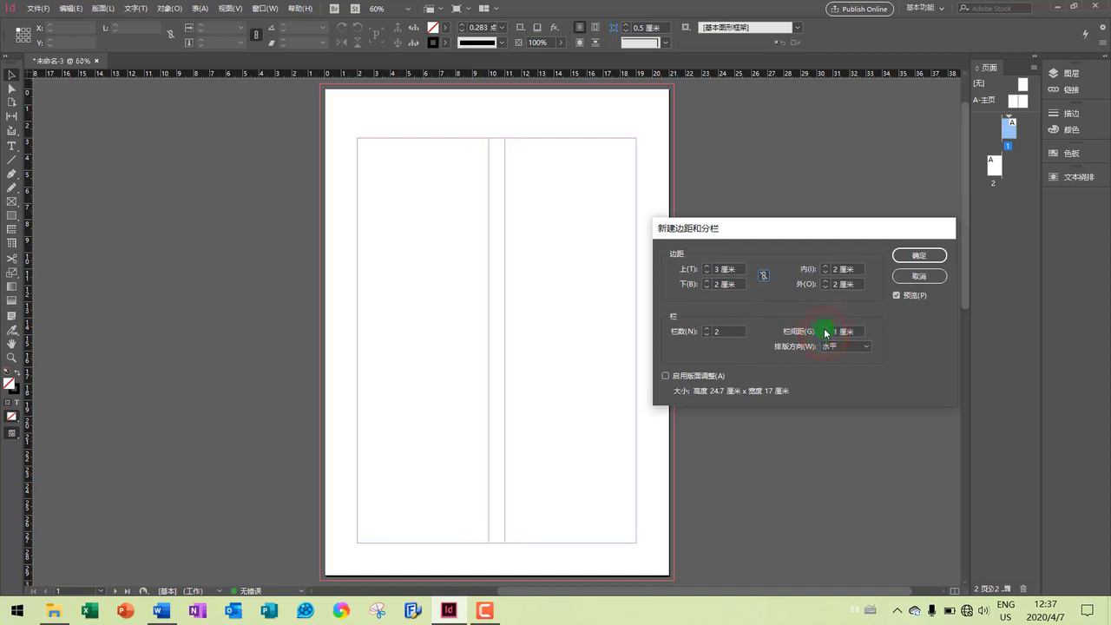
Try the vertical (垂直) layout direction, return to 1 column with the horizontal (水平) direction, and accept the margins and columns
click(847, 346)
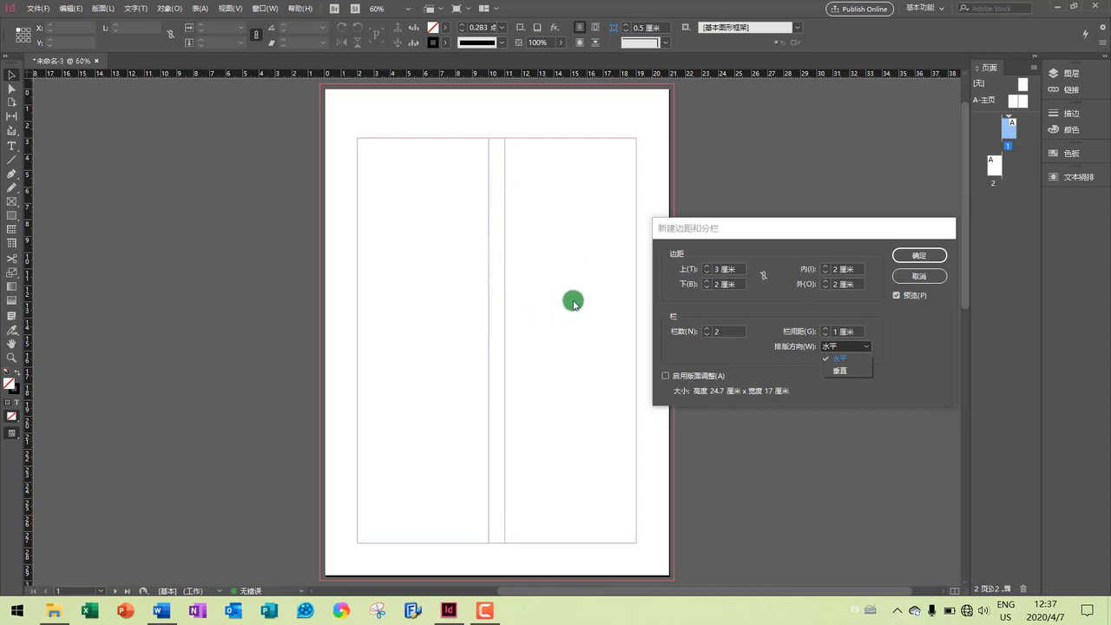
click(841, 372)
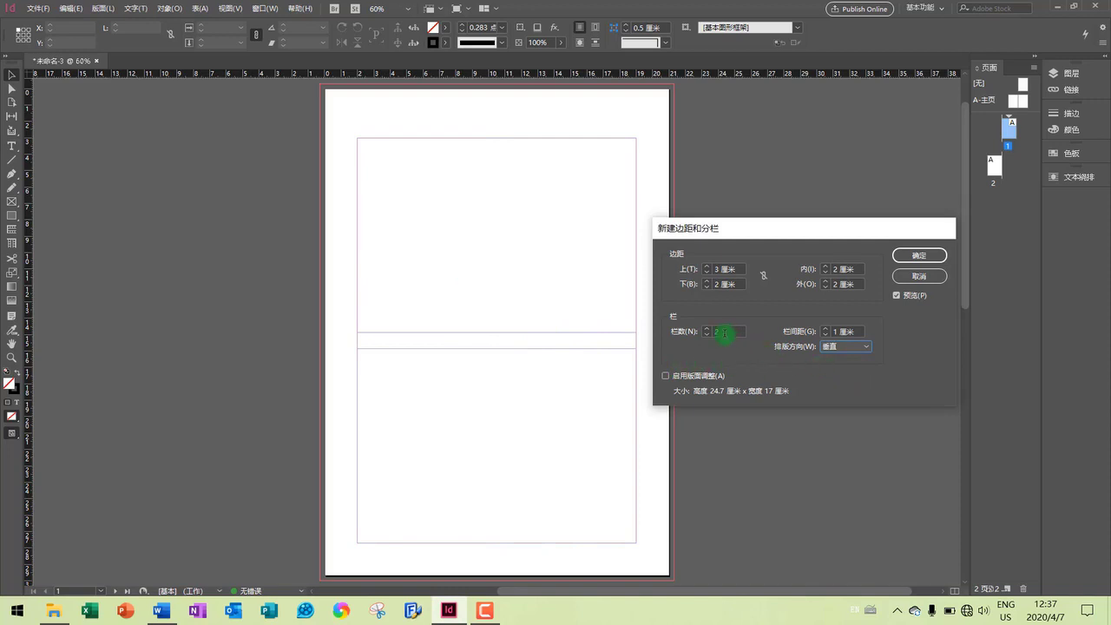
click(707, 335)
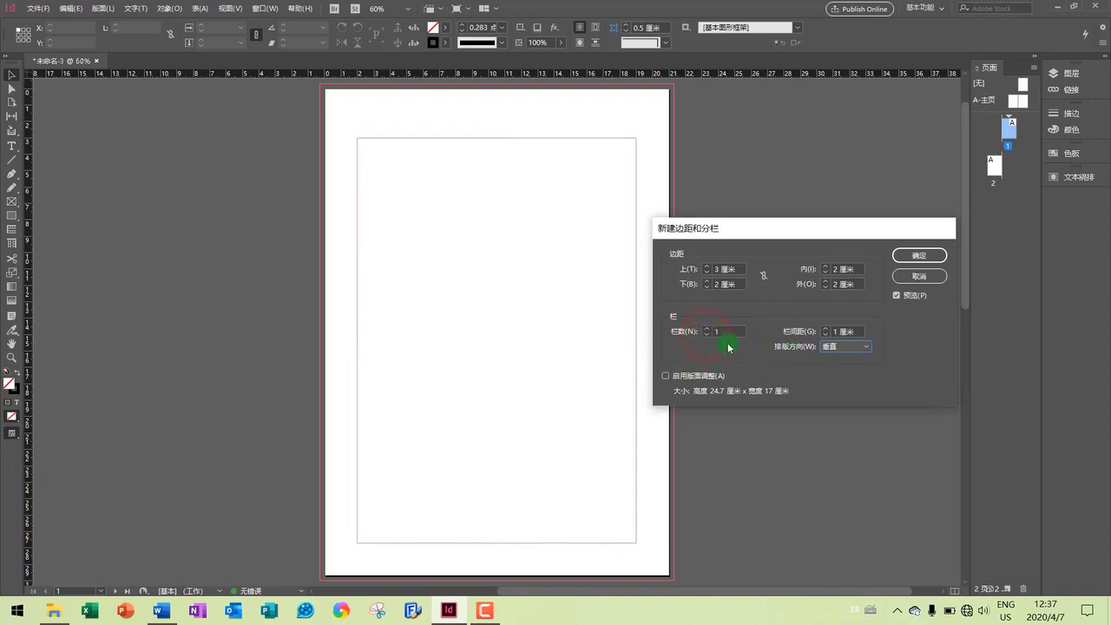
click(847, 354)
click(844, 356)
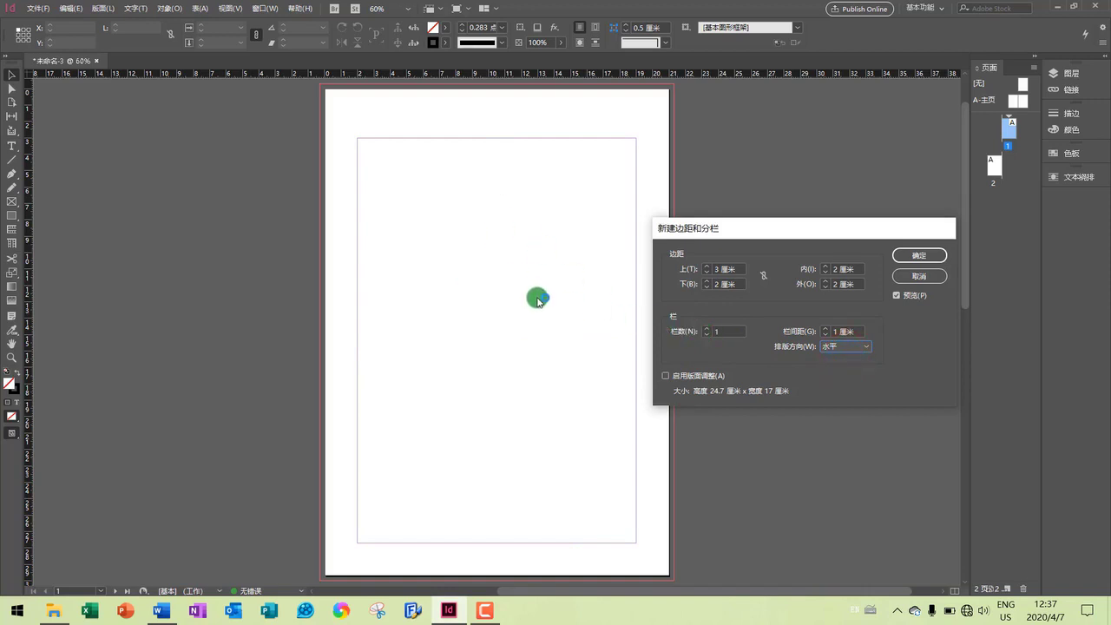
click(916, 255)
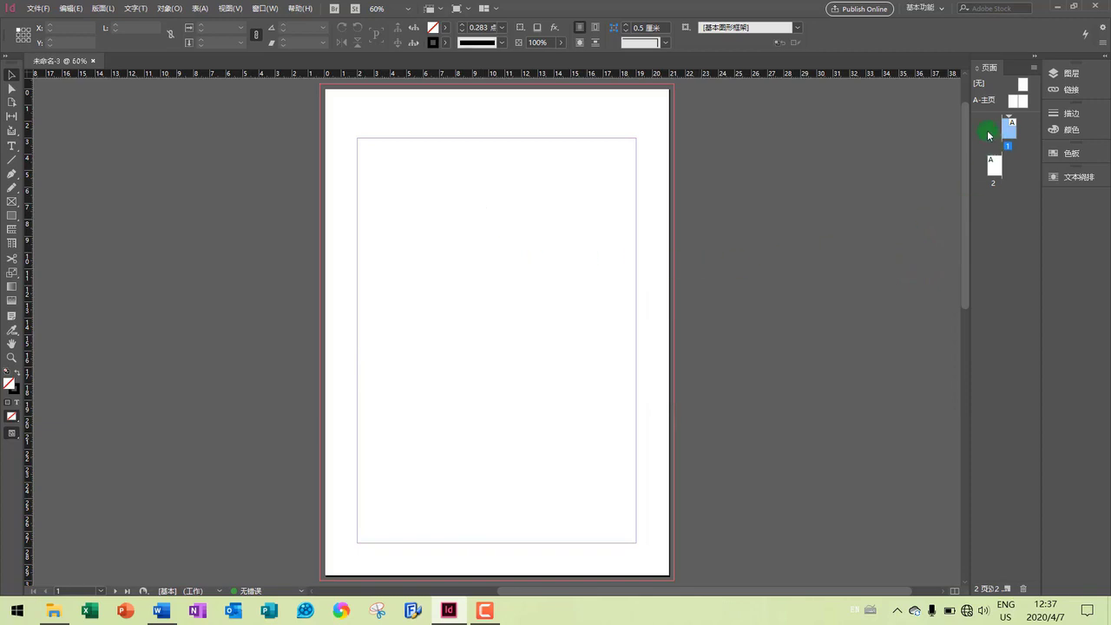
Enlarge the master-page area of the page overview and close the document
drag(980, 137, 976, 167)
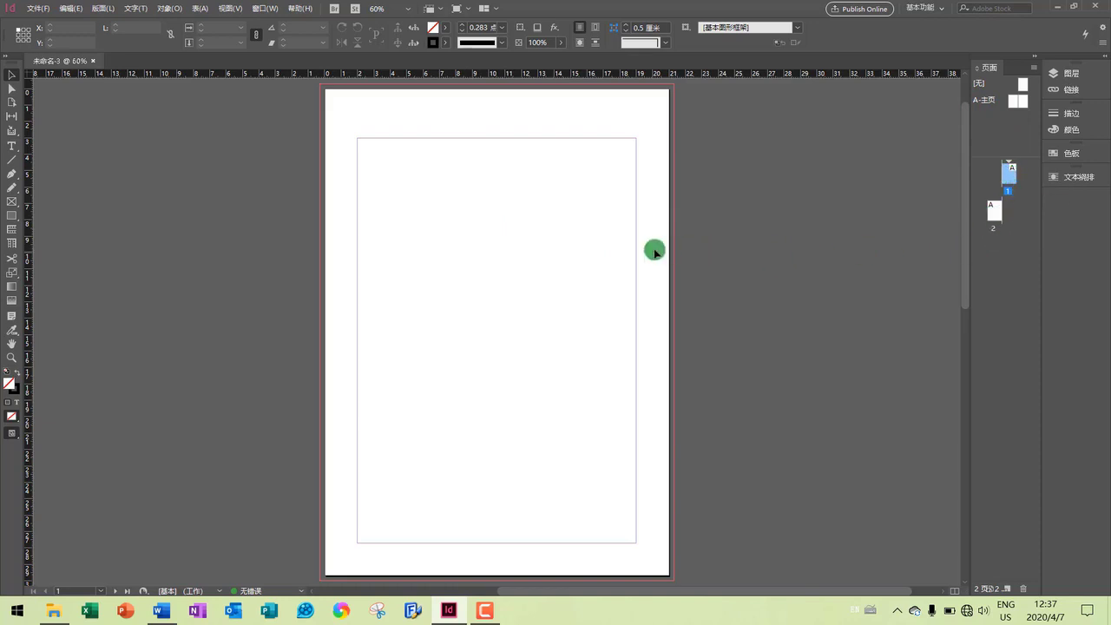
click(95, 63)
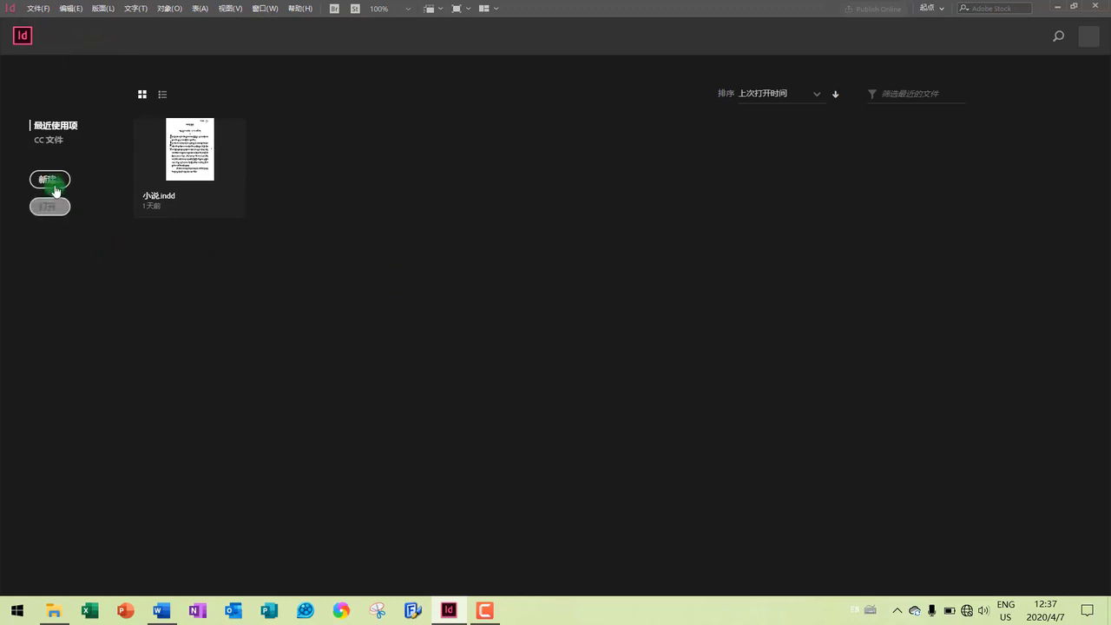
Create a new 1-page document from the preset 已保存 1, accepting its default margins and columns
click(53, 184)
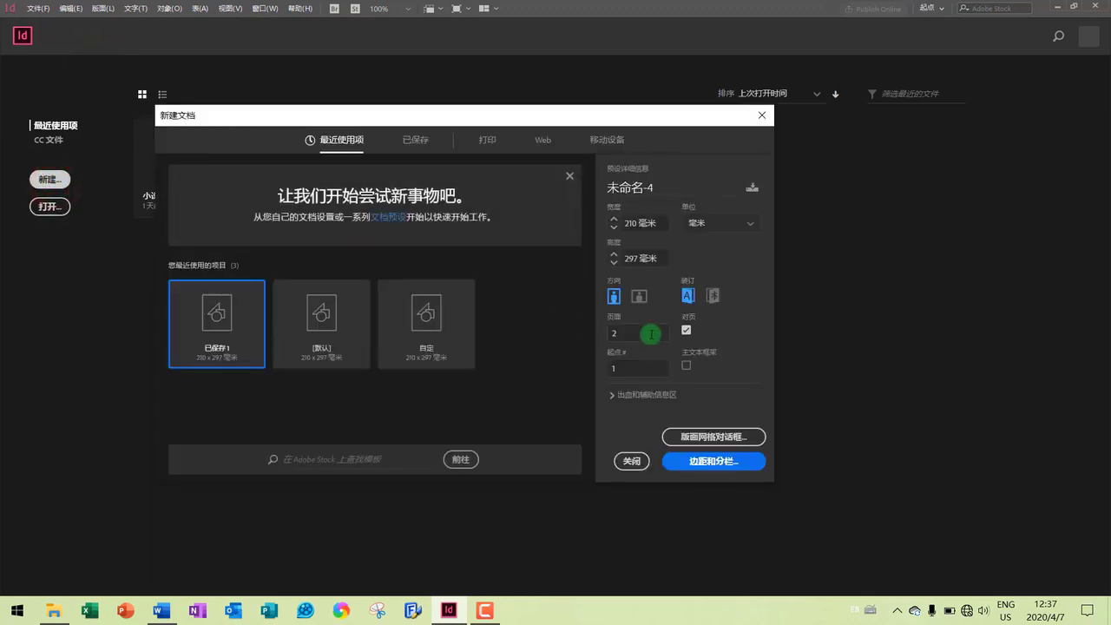
double_click(633, 333)
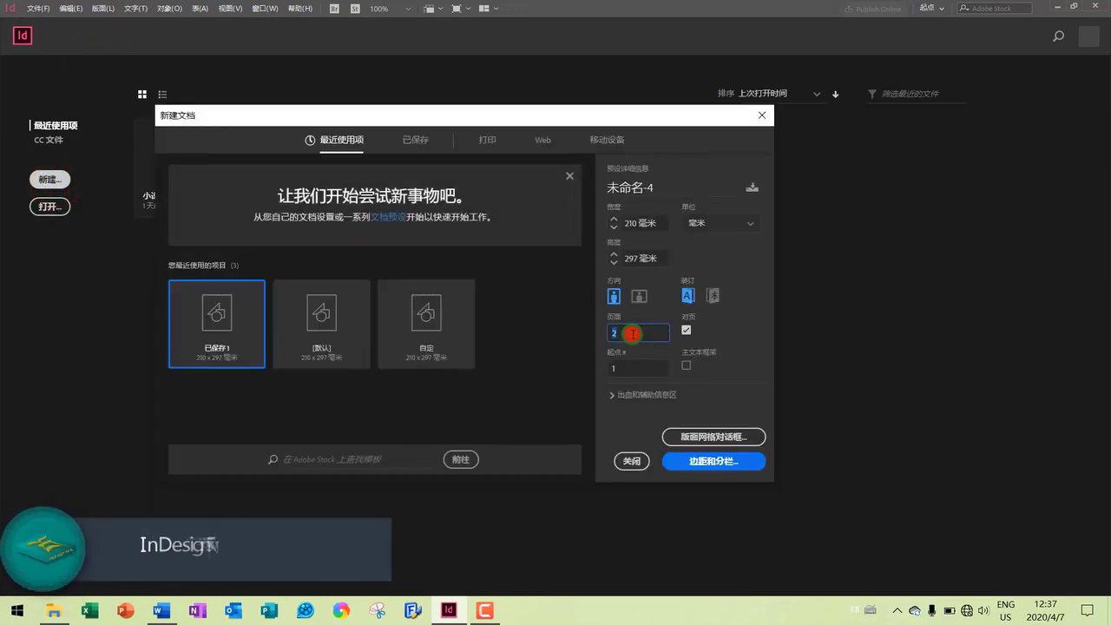
text(1)
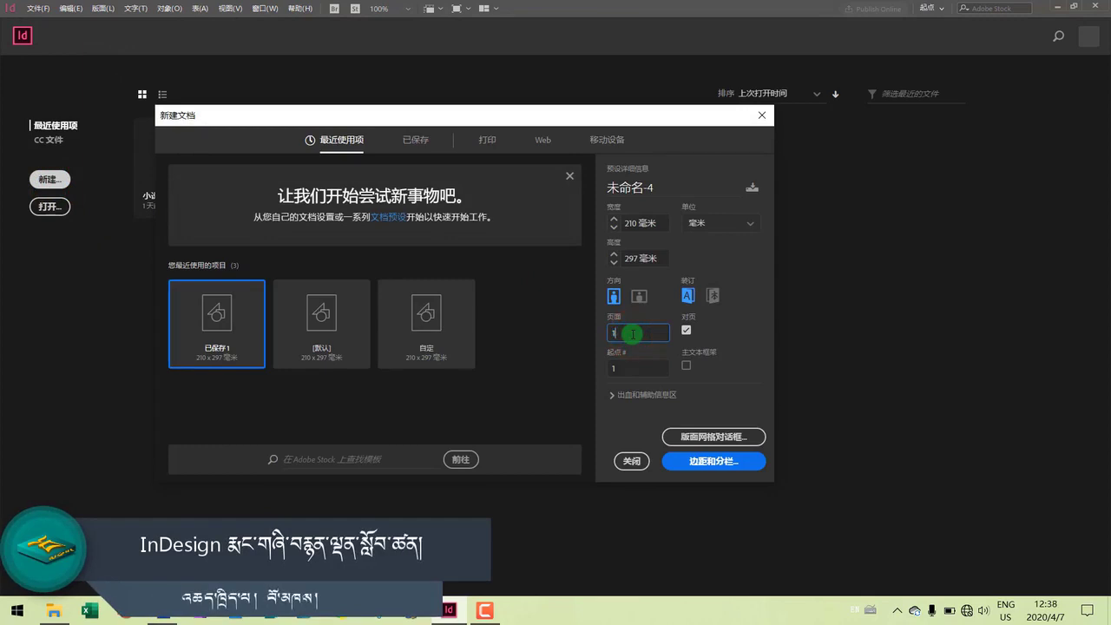
click(700, 465)
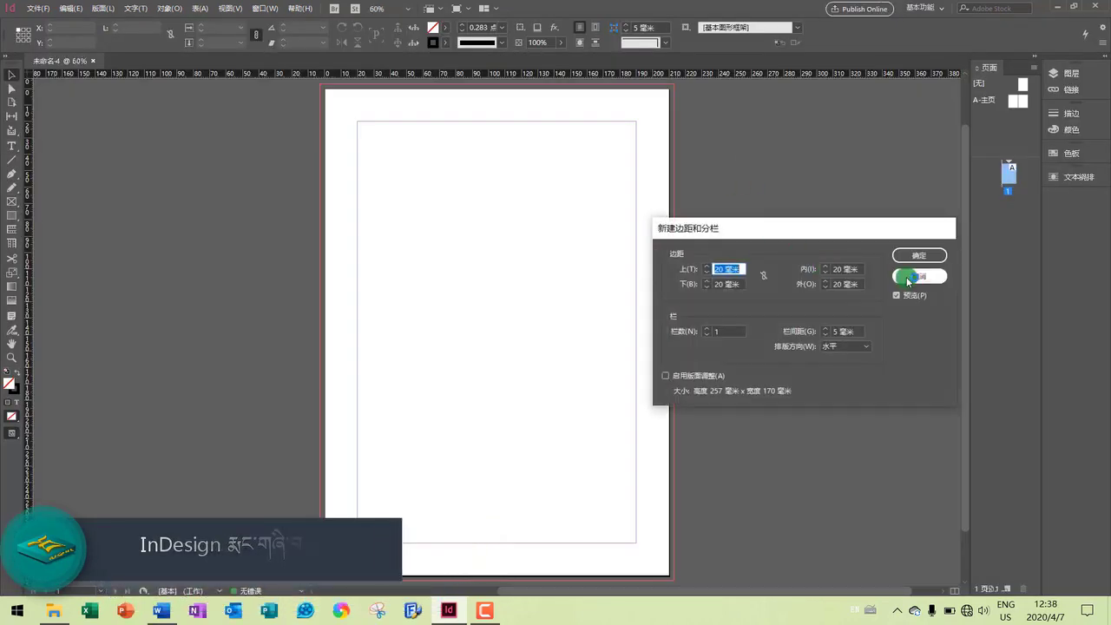
click(922, 257)
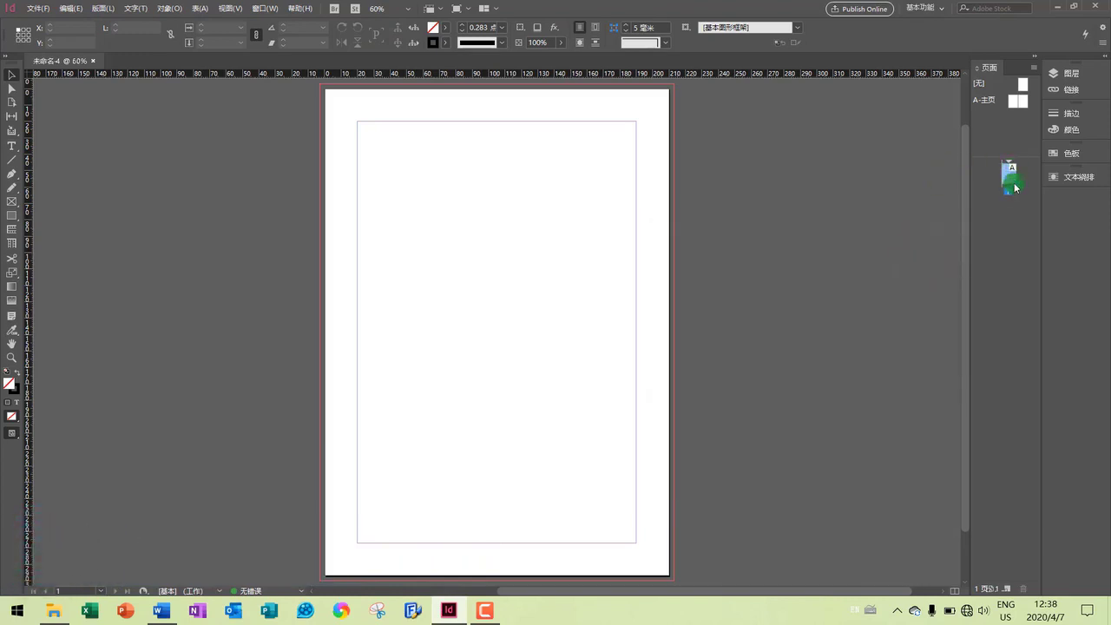